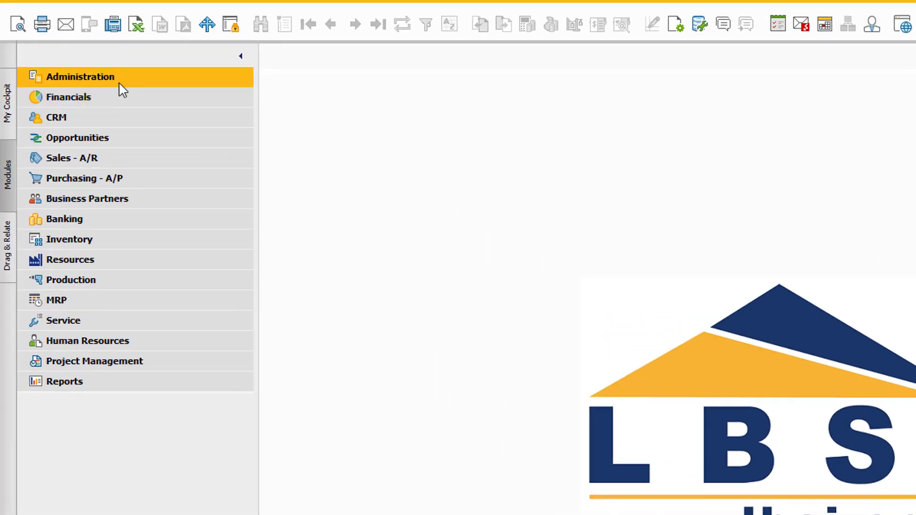
# Step: Open the Inventory Cycles setup and page from the Weekly cycle to the Monthly cycle
pyautogui.click(119, 84)
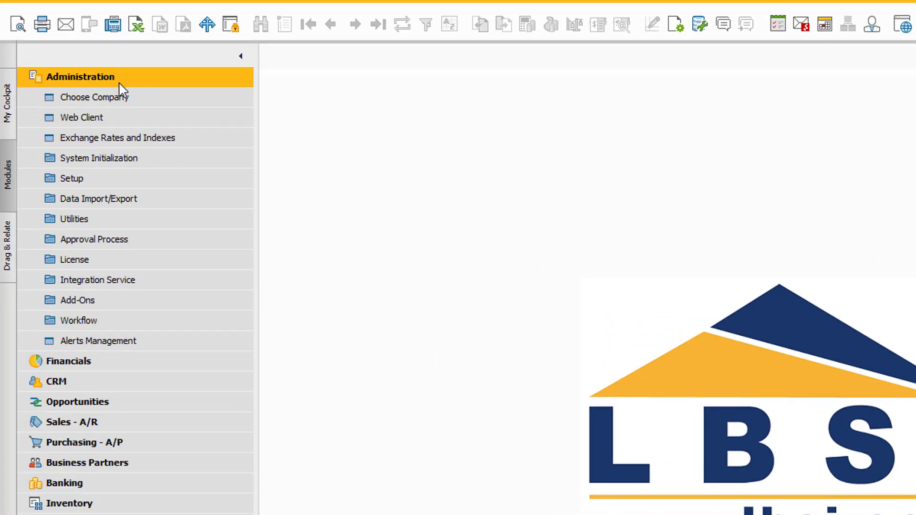
pyautogui.click(97, 174)
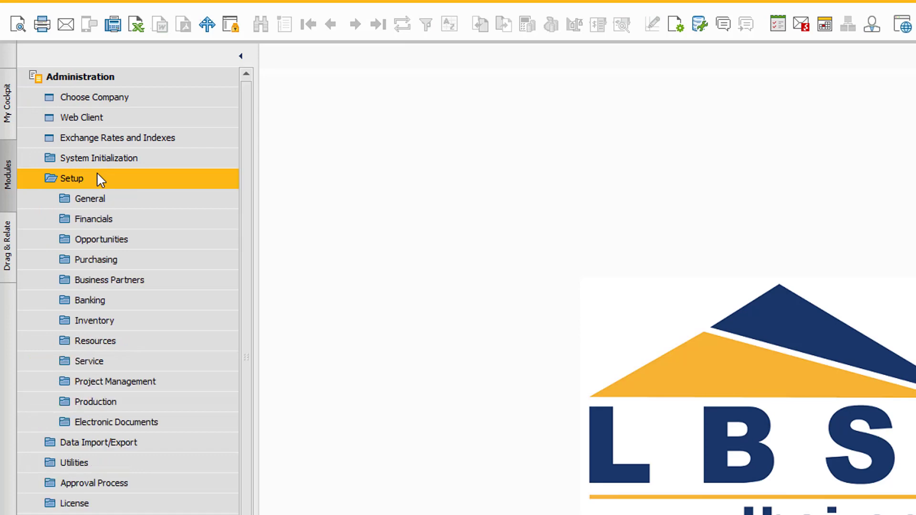
pyautogui.click(113, 319)
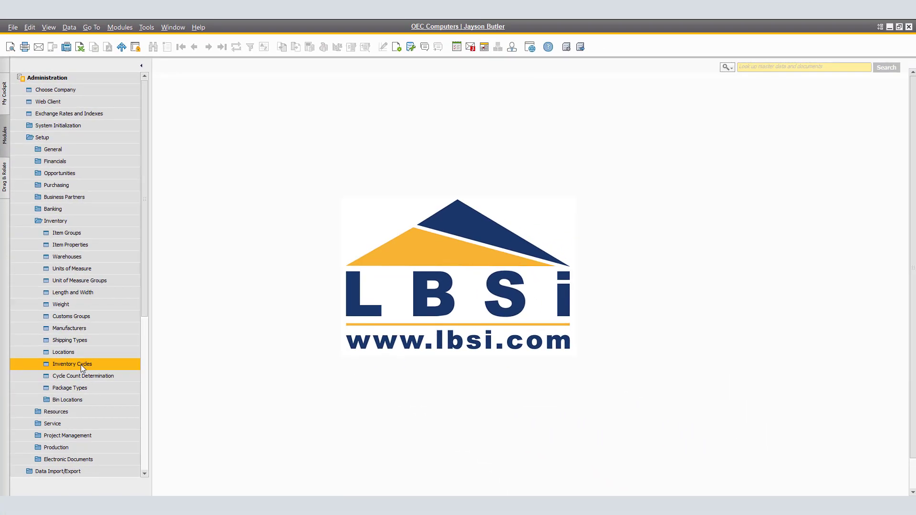
pyautogui.click(81, 365)
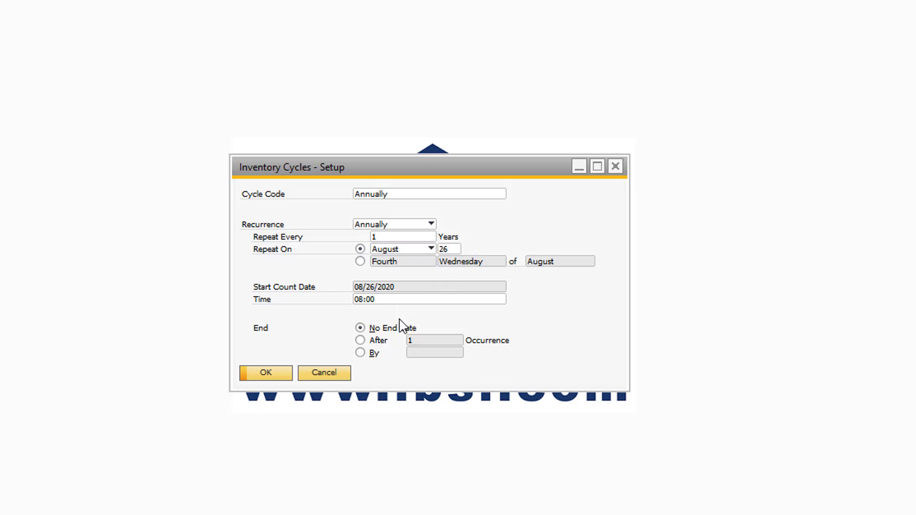
pyautogui.click(41, 37)
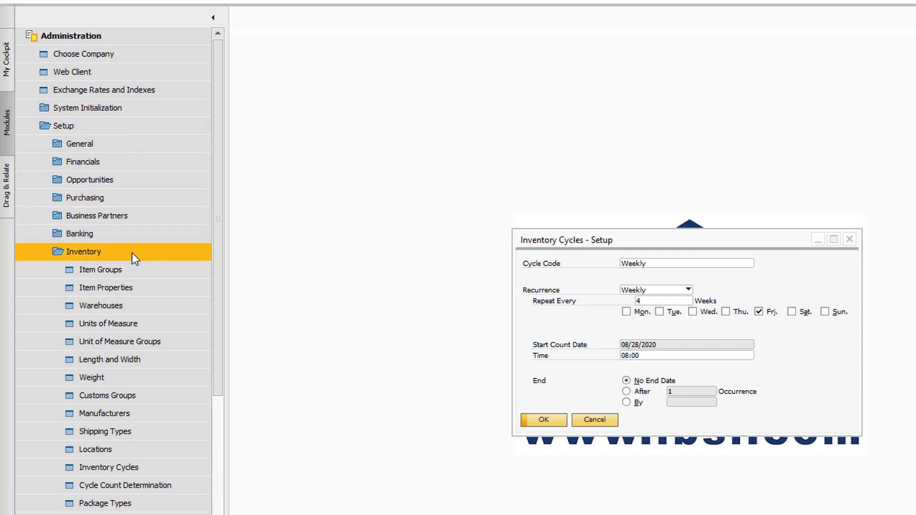
# Step: Open Cycle Count Determination and keep Item Group as the Bin Warehouse's cycle basis
pyautogui.click(179, 486)
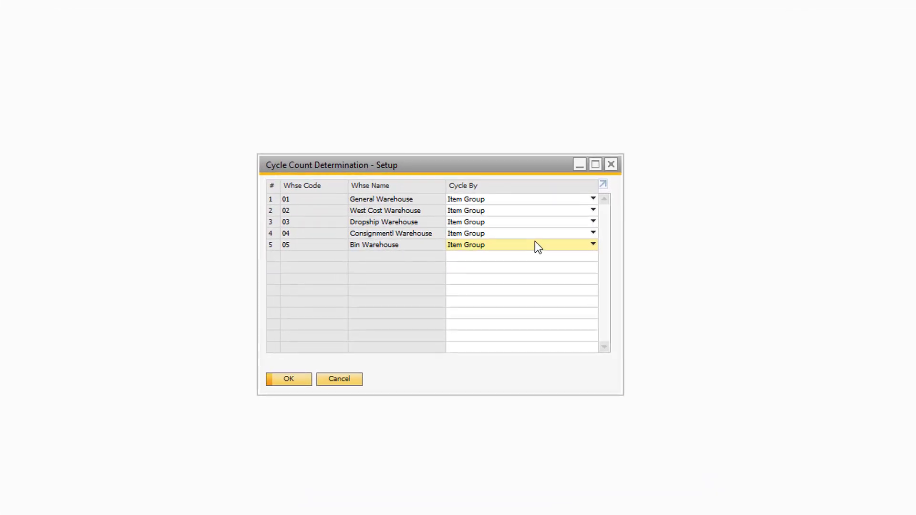
pyautogui.click(536, 247)
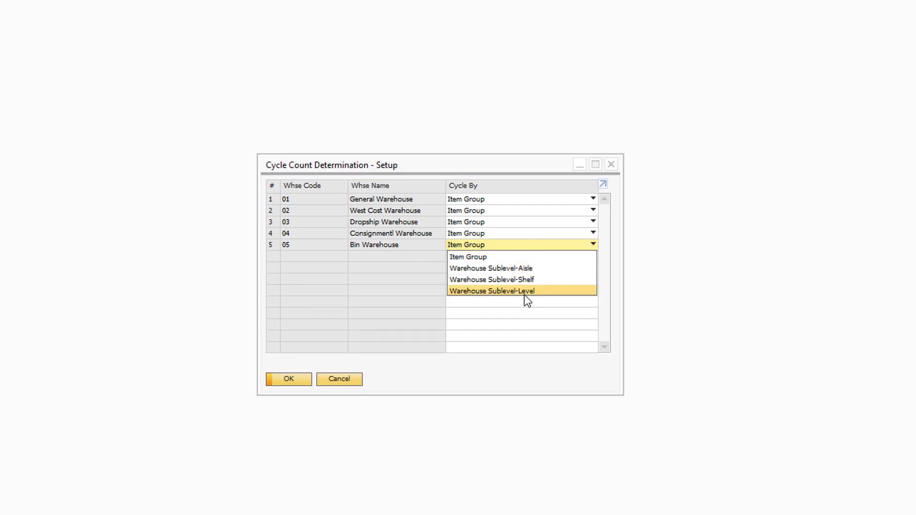
pyautogui.click(511, 256)
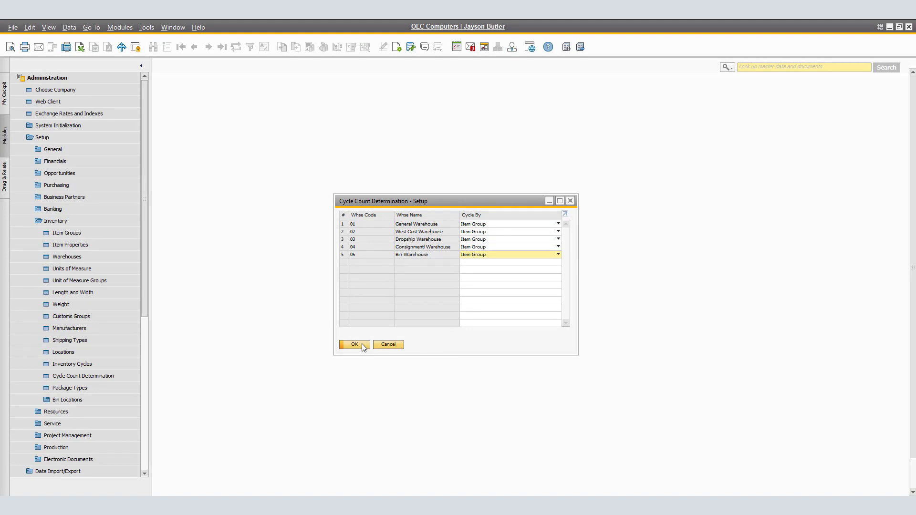
# Step: Give warehouse 01's Items and J.B. Printers groups a Monthly cycle, applied to existing items, with alerts on
pyautogui.doubleClick(342, 225)
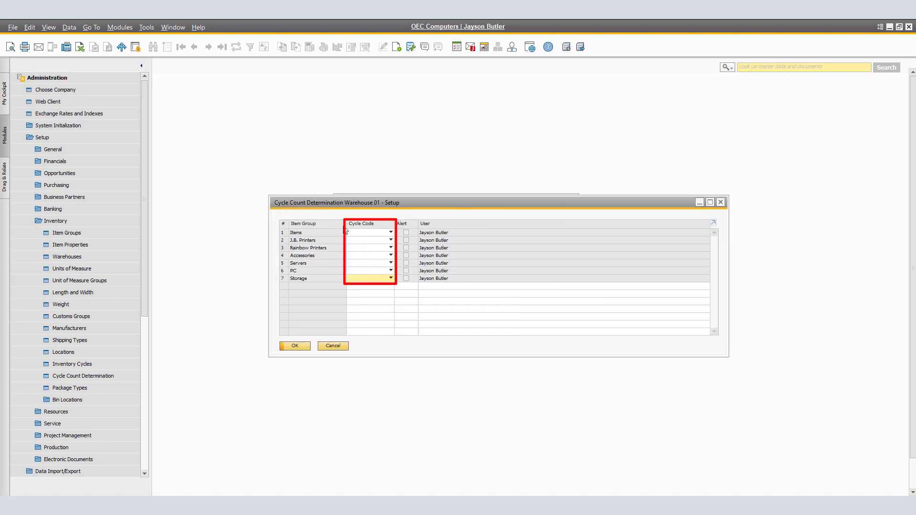
pyautogui.click(391, 233)
pyautogui.click(373, 259)
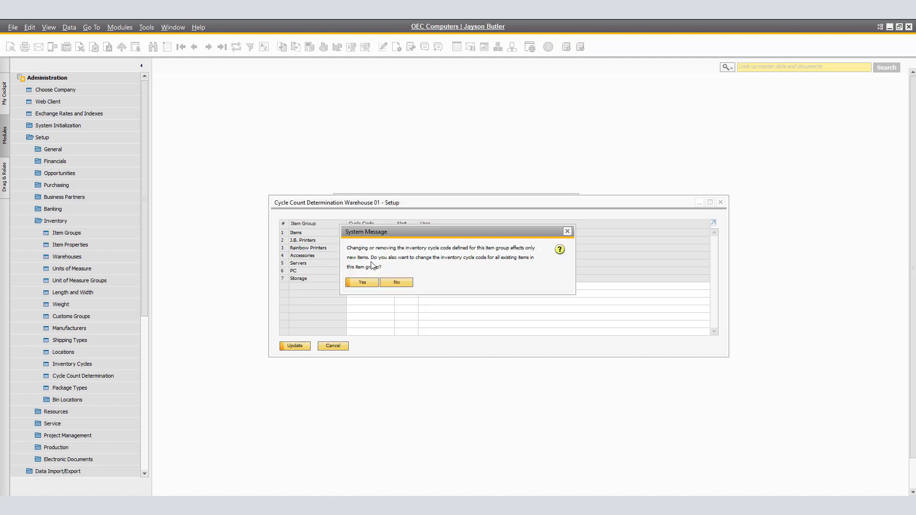
pyautogui.click(369, 280)
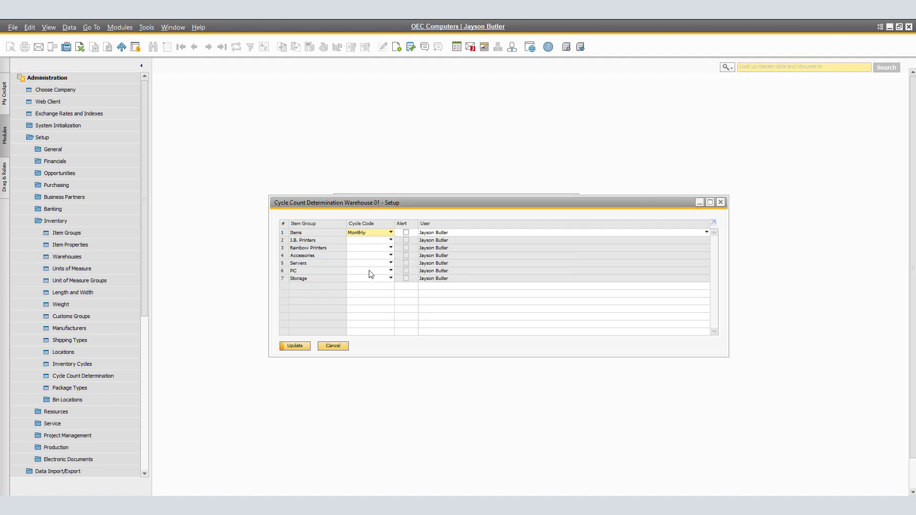
pyautogui.click(381, 244)
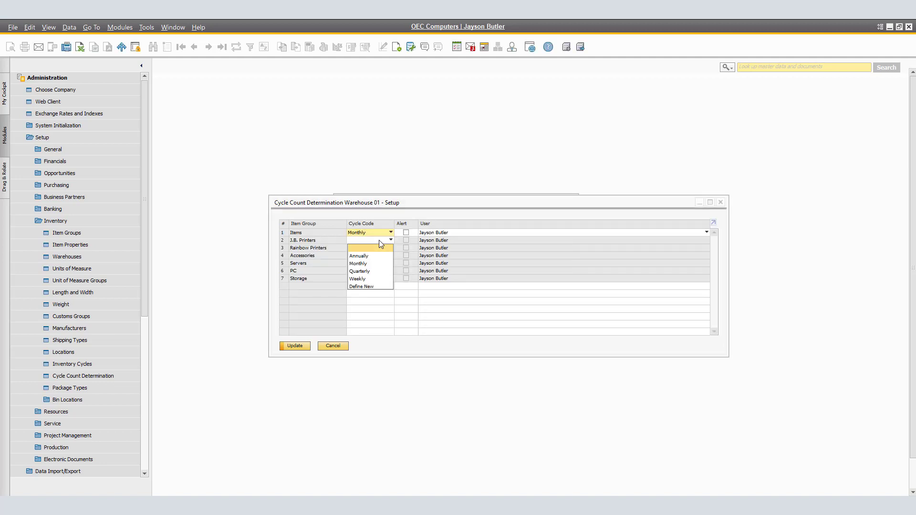
pyautogui.click(370, 264)
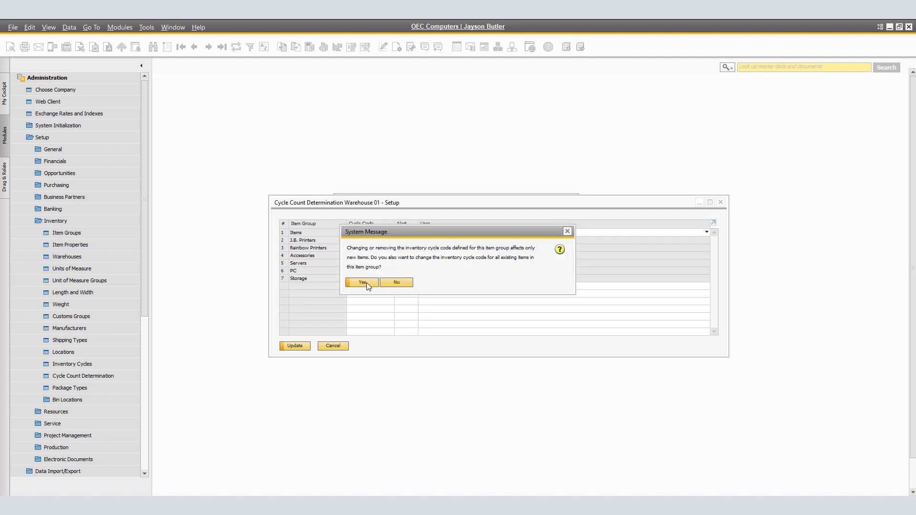
pyautogui.click(366, 283)
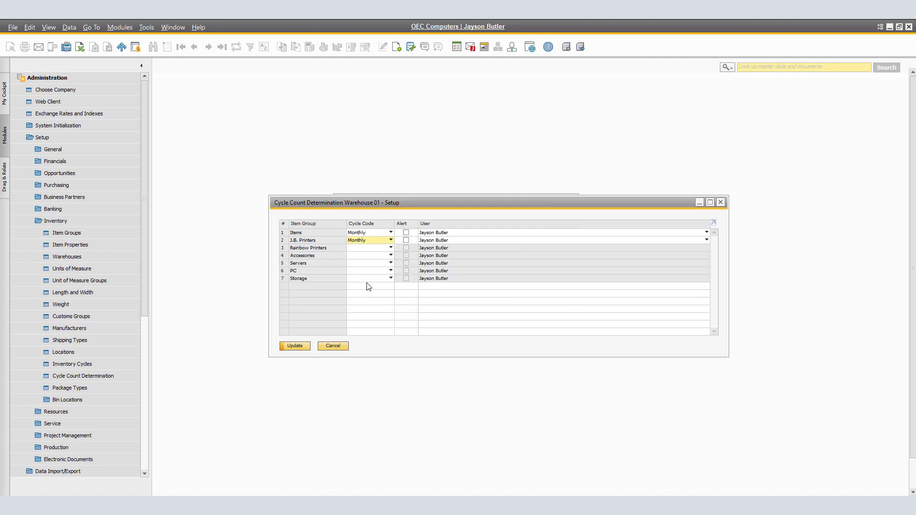
pyautogui.click(406, 233)
pyautogui.click(407, 241)
# Step: Assign another user to the Items alerts, then update and close both setup windows
pyautogui.click(707, 232)
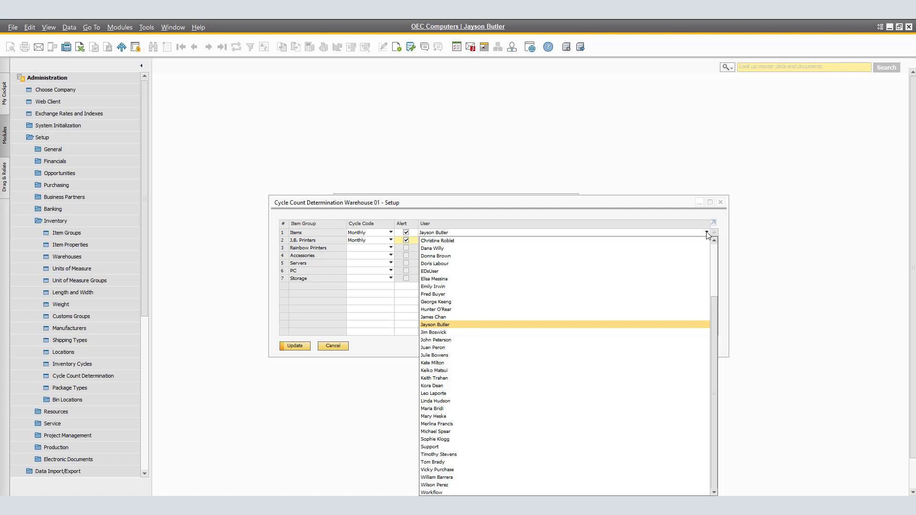
pyautogui.click(438, 339)
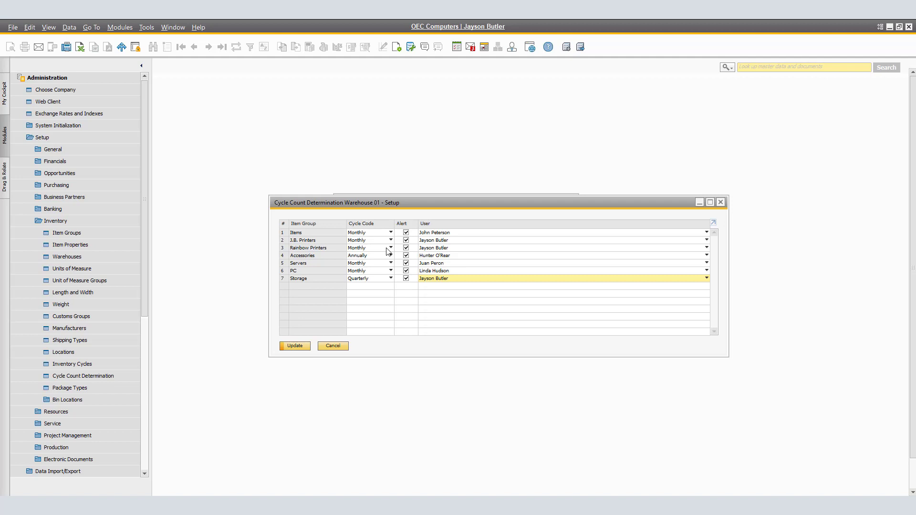
pyautogui.click(302, 346)
pyautogui.click(304, 348)
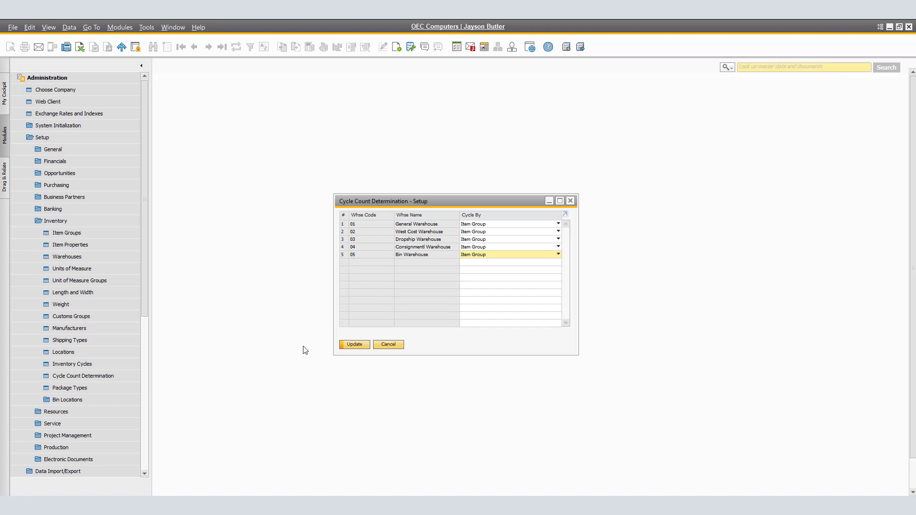
pyautogui.click(354, 345)
pyautogui.click(355, 345)
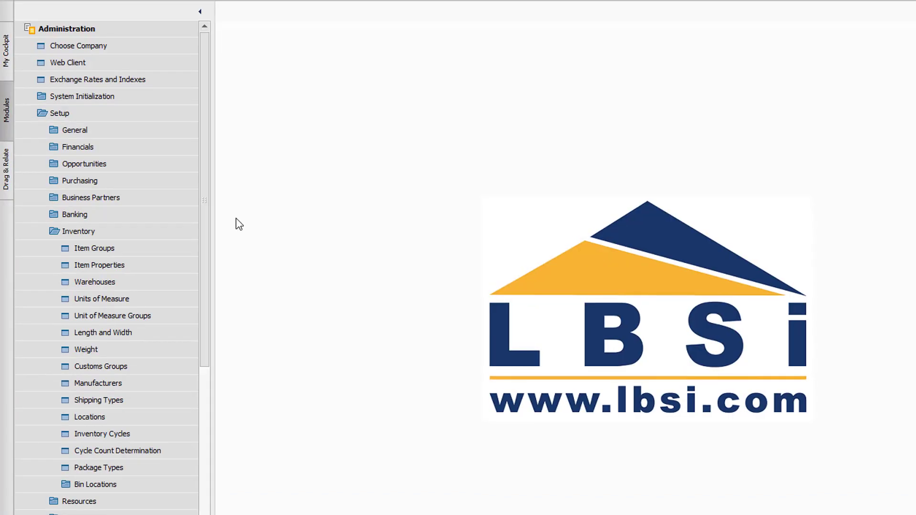
pyautogui.scroll(1, 102, 57)
# Step: Look up item A00006 in Item Master Data and show its warehouse 01 Monthly cycle data
pyautogui.click(101, 30)
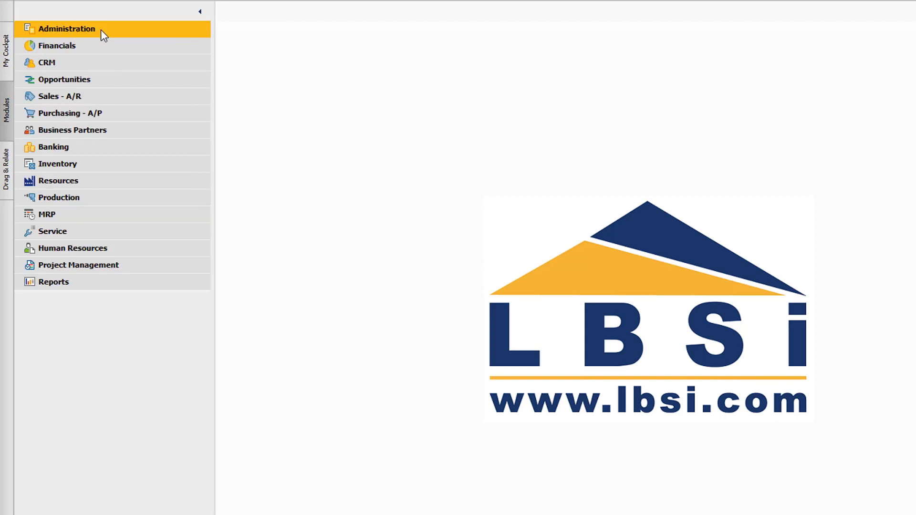
pyautogui.click(76, 165)
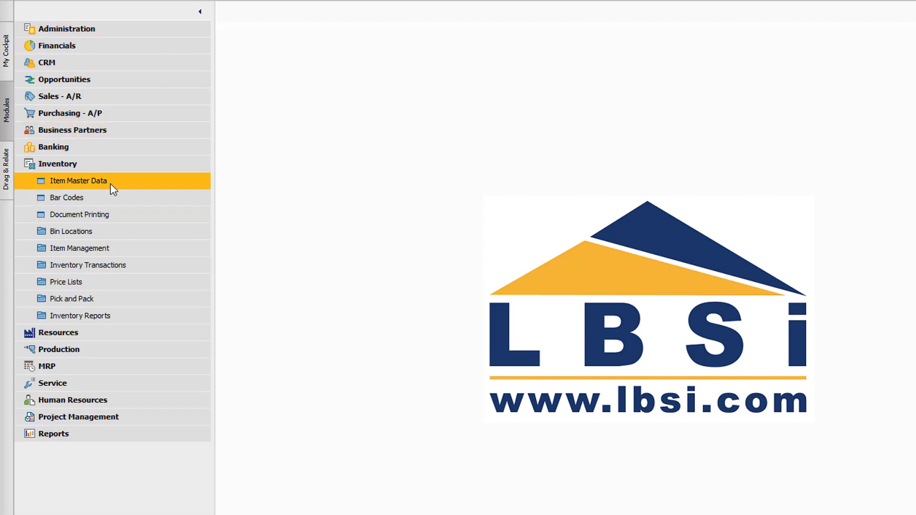
pyautogui.click(102, 182)
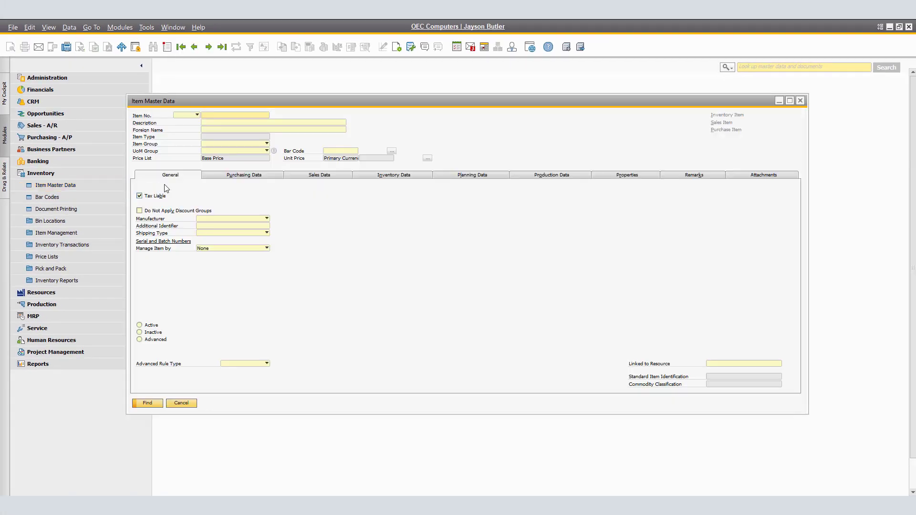
pyautogui.write('A00006')
pyautogui.press('Return')
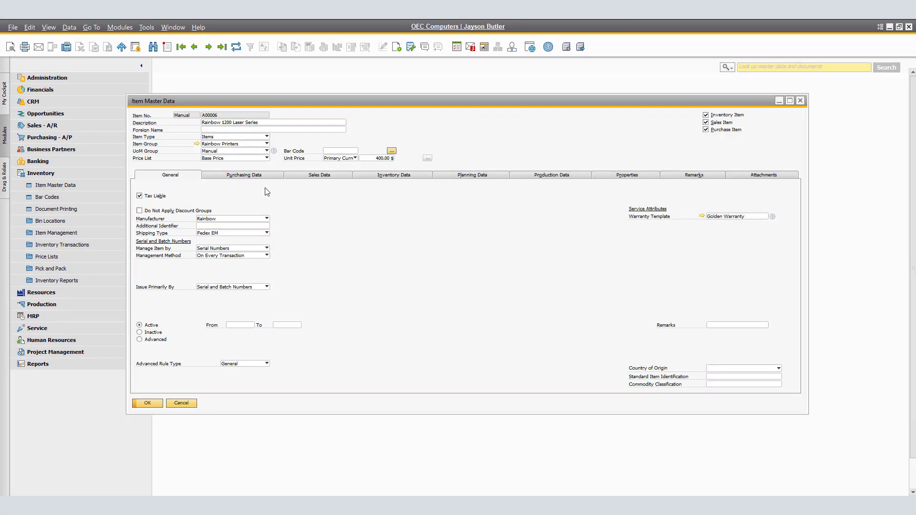
pyautogui.click(407, 178)
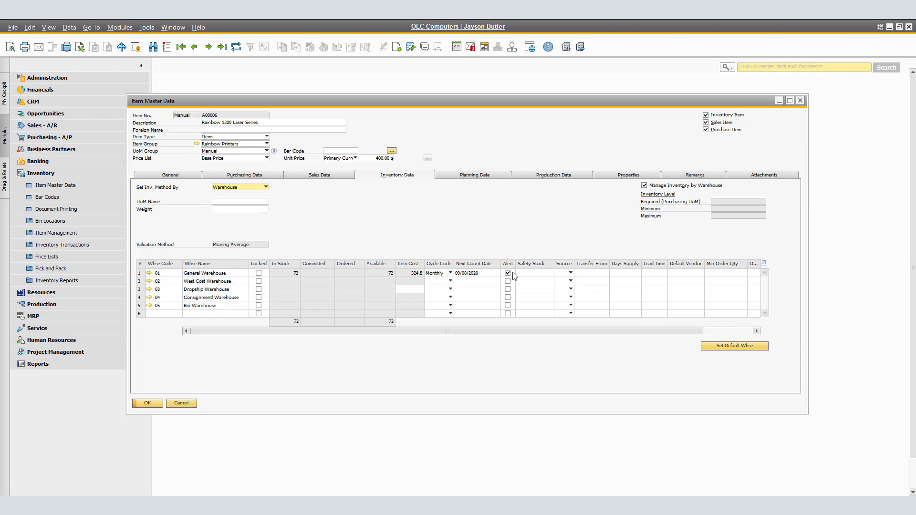
# Step: From the stocktaking alert, select B10000, P20002 and S10000 and create an Inventory Counting document
pyautogui.click(470, 46)
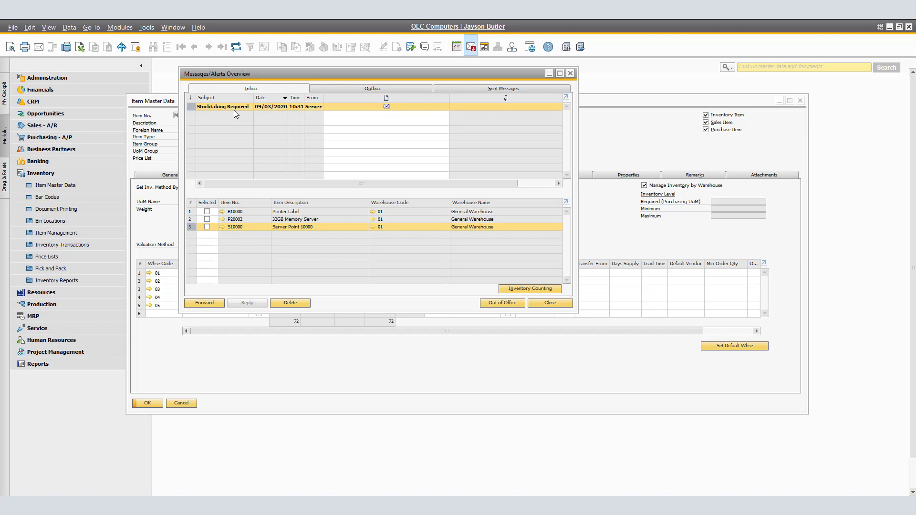
pyautogui.click(207, 211)
pyautogui.click(207, 219)
pyautogui.click(208, 227)
pyautogui.click(516, 289)
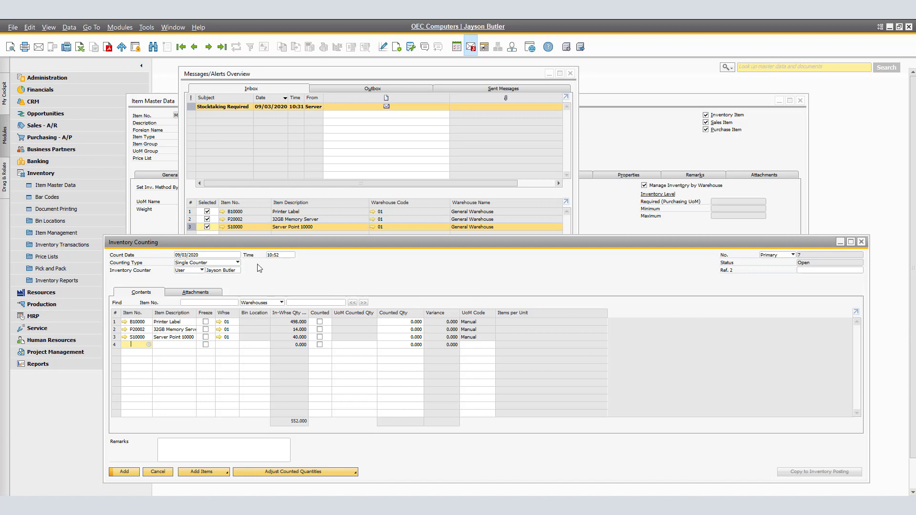
# Step: Switch the counting type to Multiple Counters and add a second user as an individual counter
pyautogui.click(236, 263)
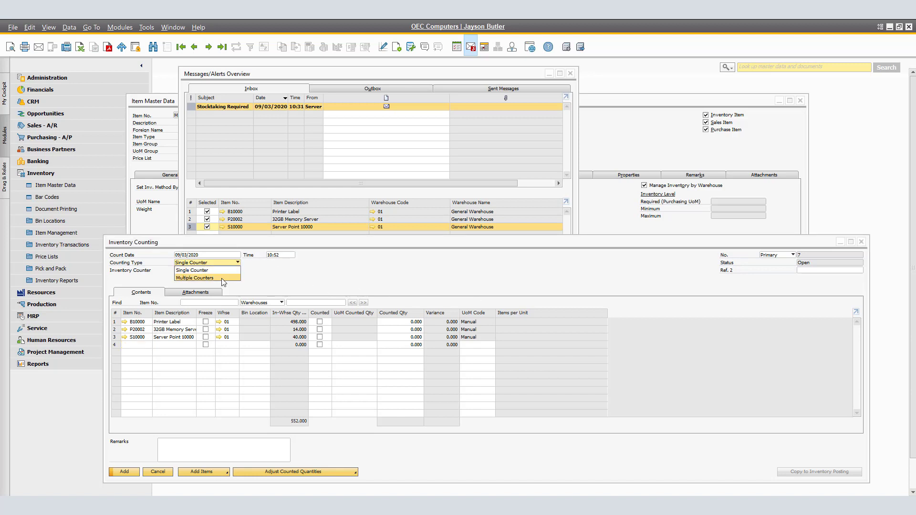
pyautogui.click(222, 278)
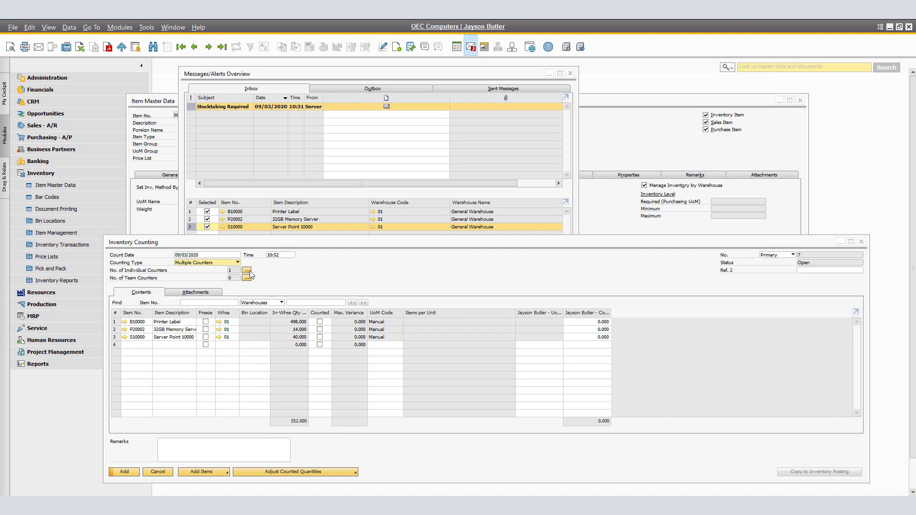
pyautogui.click(247, 271)
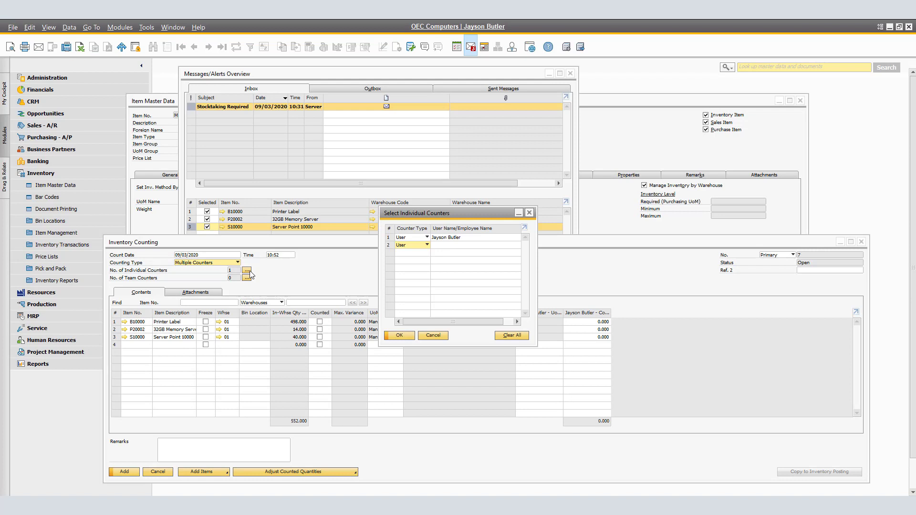
pyautogui.click(459, 245)
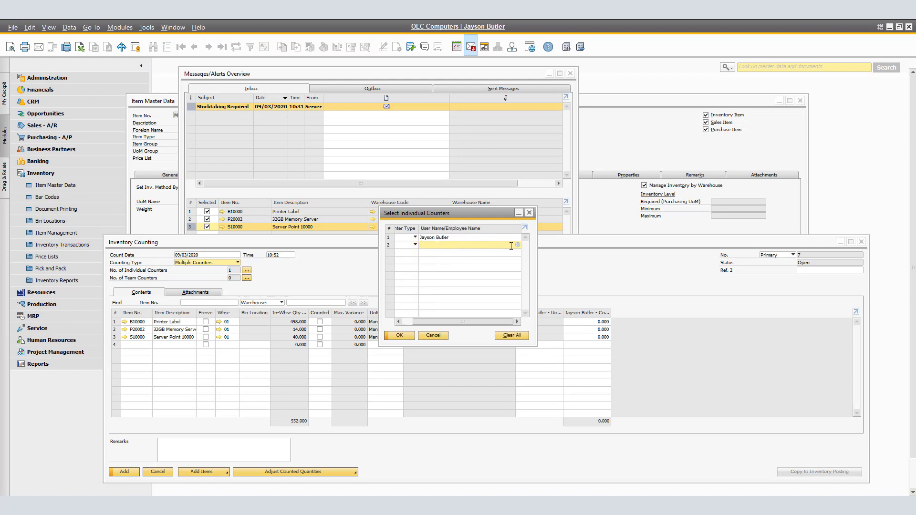
pyautogui.click(519, 245)
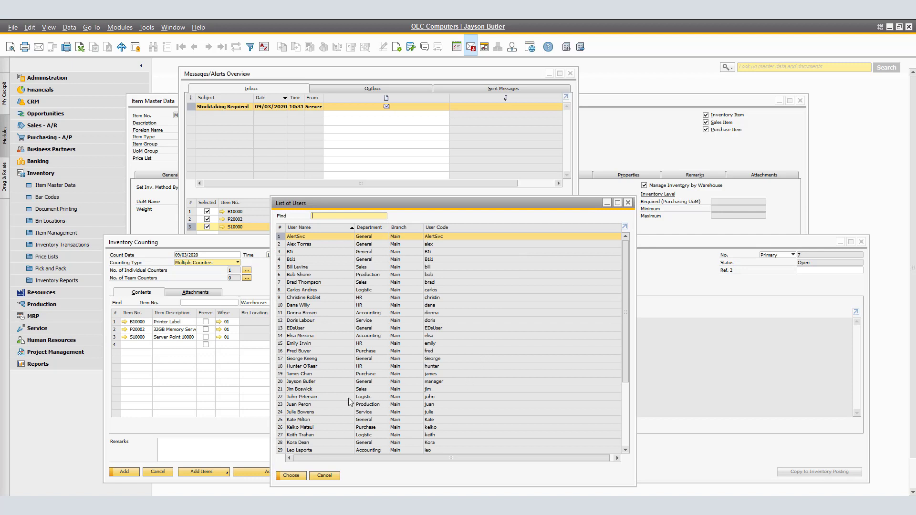
pyautogui.click(328, 400)
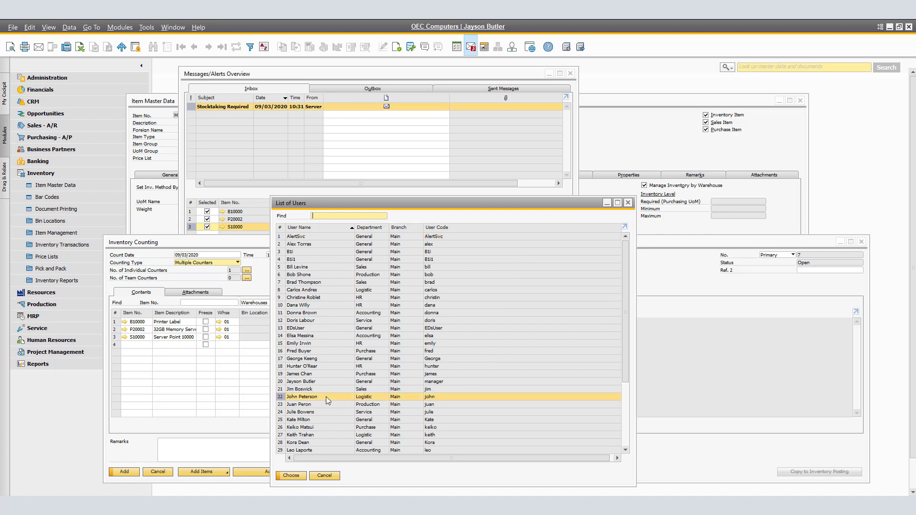
pyautogui.click(292, 476)
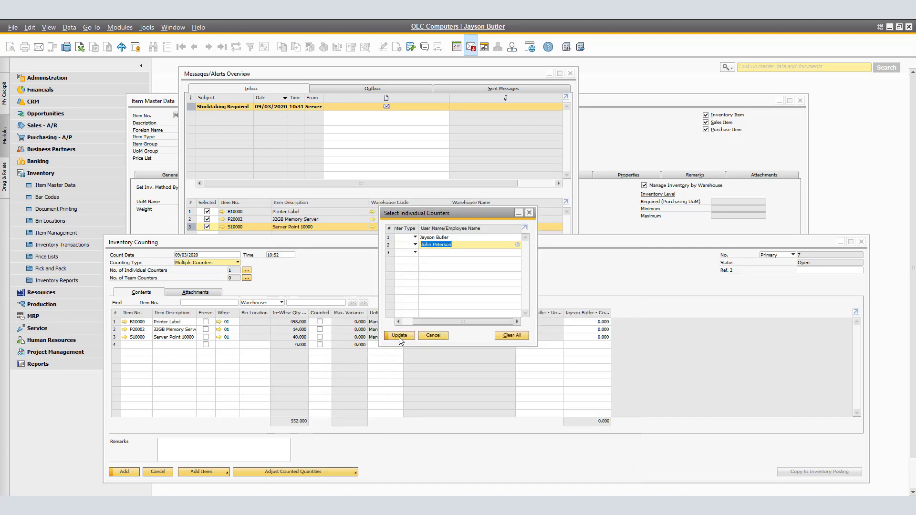
pyautogui.click(399, 335)
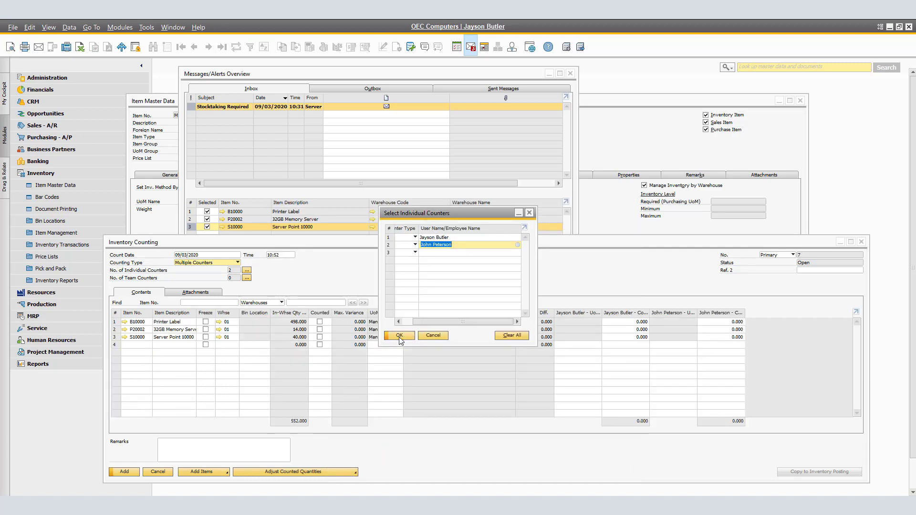
pyautogui.click(399, 336)
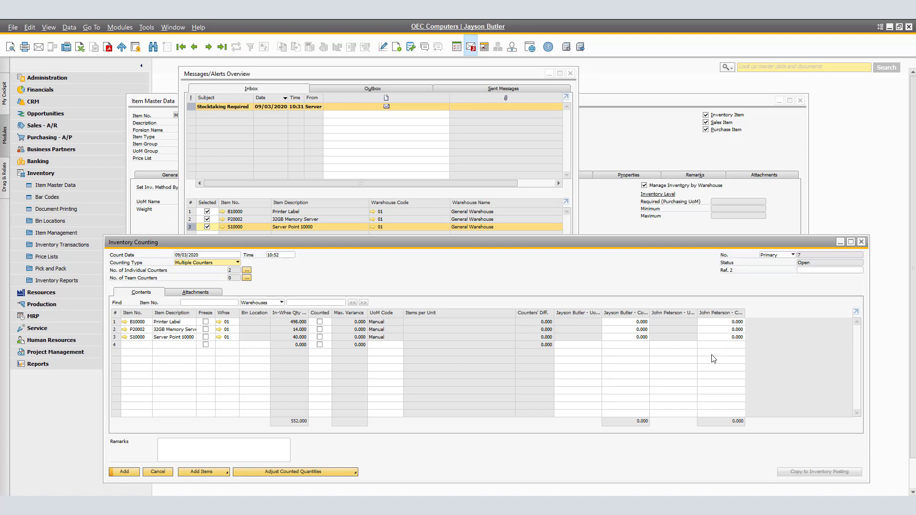
# Step: Fill in the count's remarks, add it as document 7, and reopen the last record
pyautogui.click(226, 453)
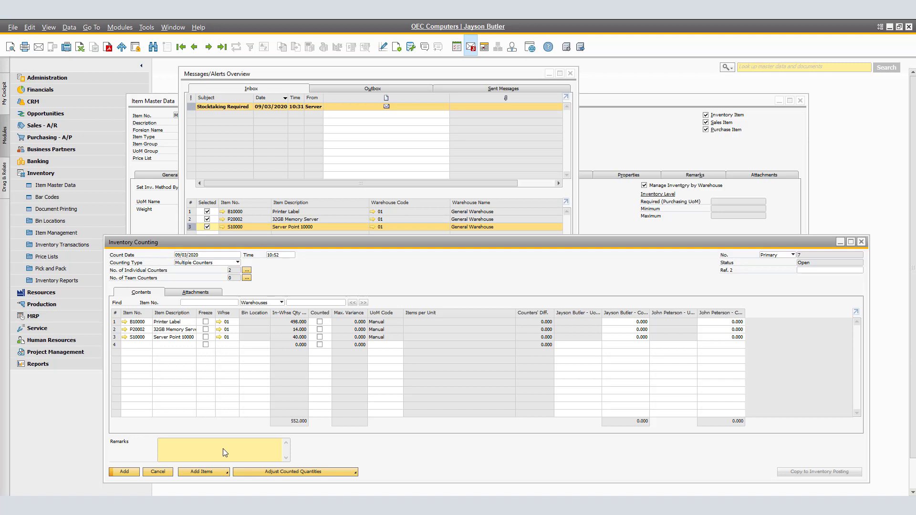
pyautogui.press('Tab')
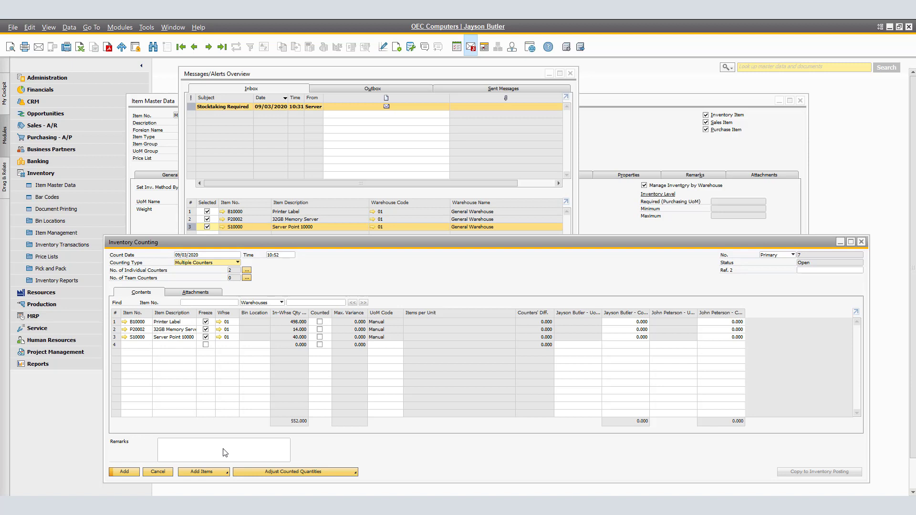
pyautogui.click(225, 453)
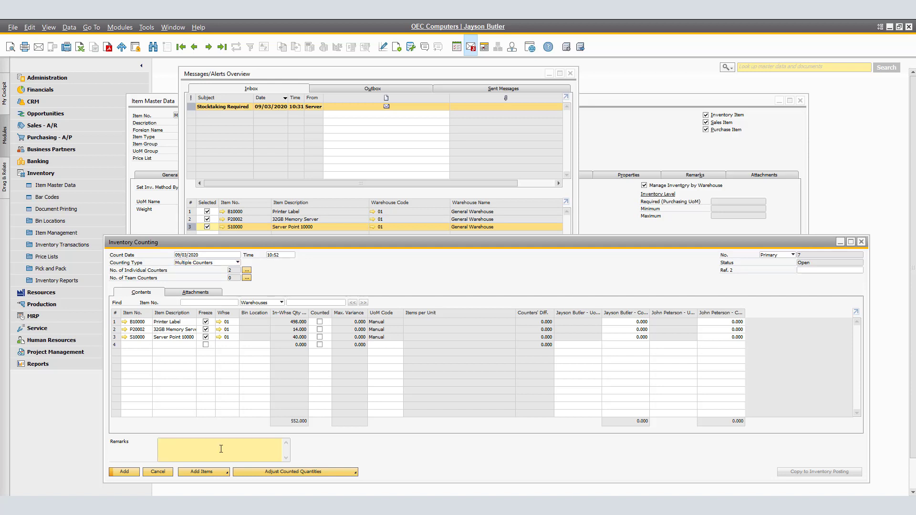
pyautogui.click(135, 472)
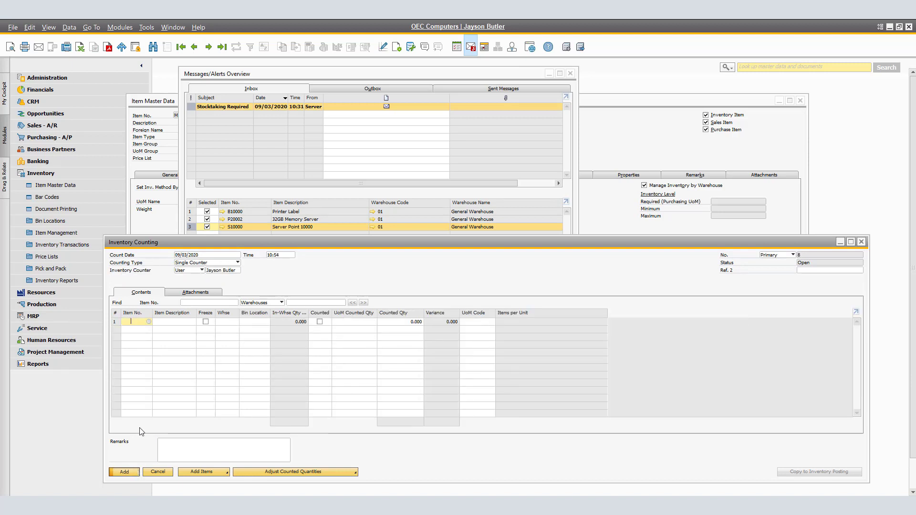
pyautogui.click(220, 49)
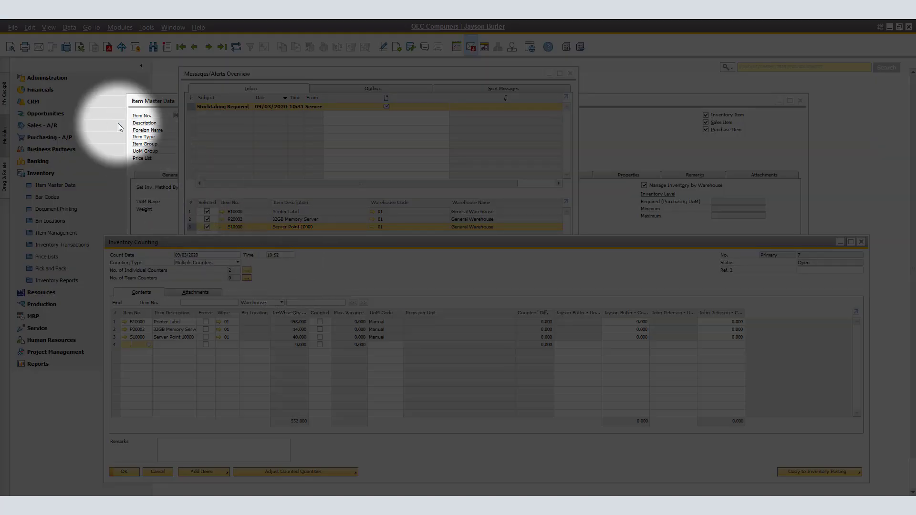
# Step: Preview count No. 7 as one sheet including both individual counters' quantities
pyautogui.click(11, 49)
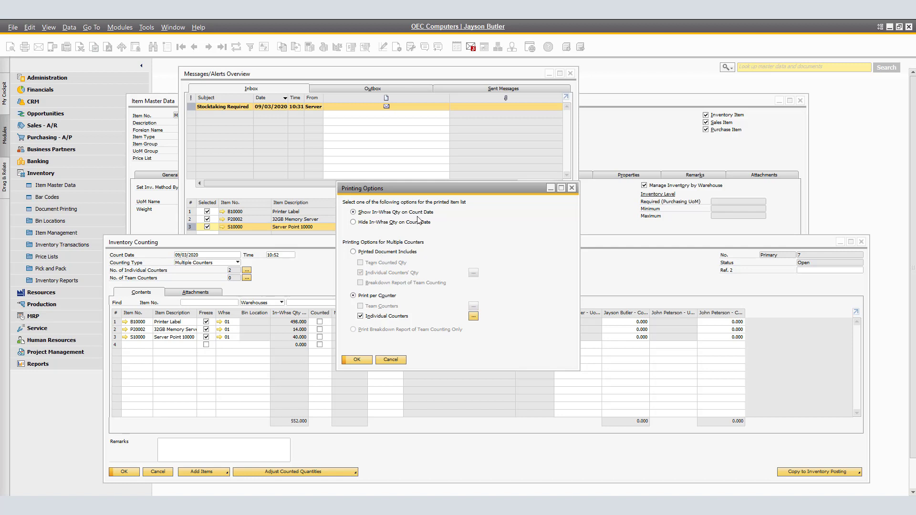
pyautogui.click(371, 253)
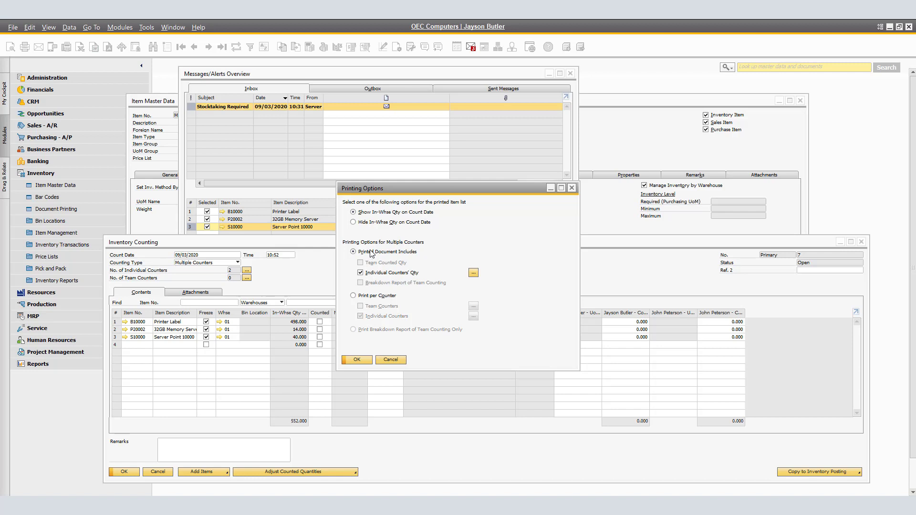
pyautogui.click(358, 360)
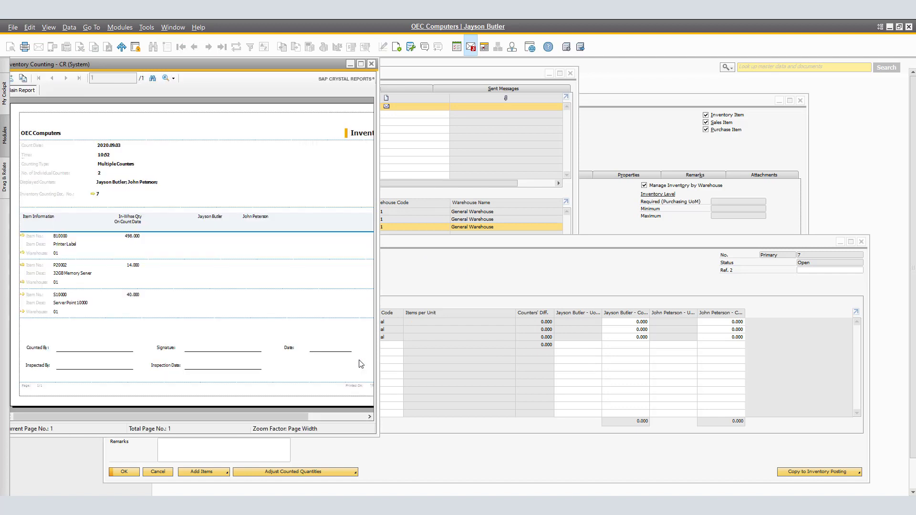
pyautogui.moveTo(378, 338); pyautogui.dragTo(556, 338)
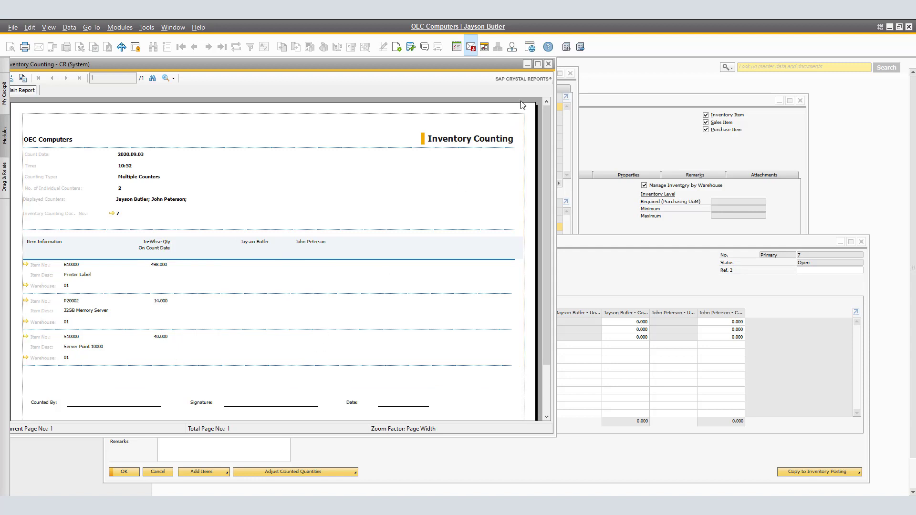
# Step: Preview count No. 7 with Print per Counter, then close all report previews
pyautogui.click(548, 63)
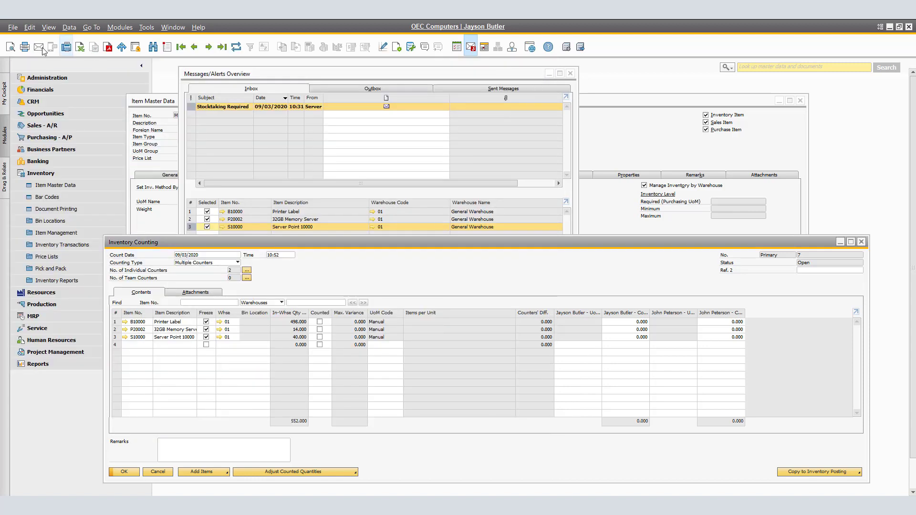
pyautogui.click(10, 48)
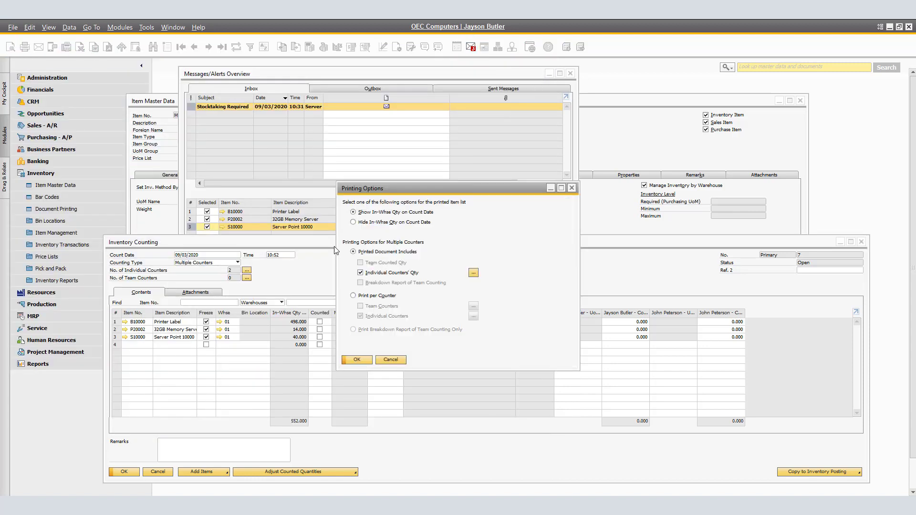
pyautogui.click(354, 297)
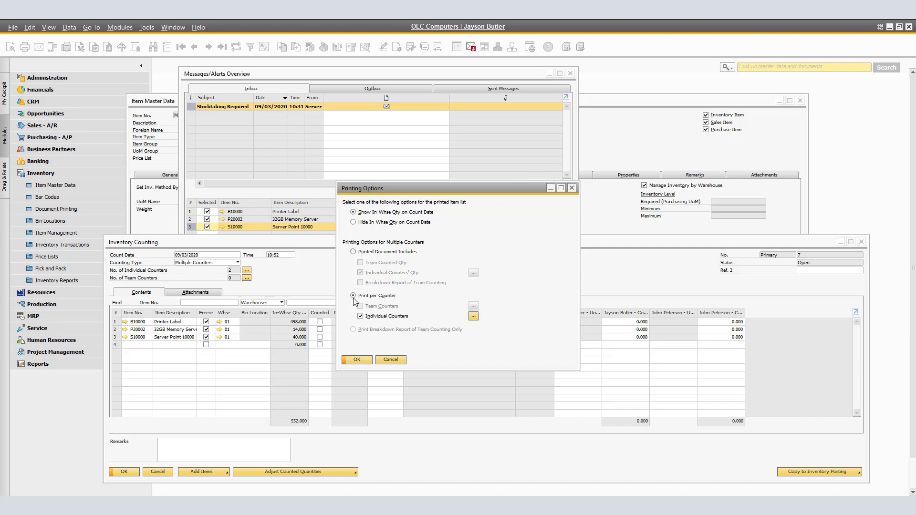
pyautogui.click(363, 361)
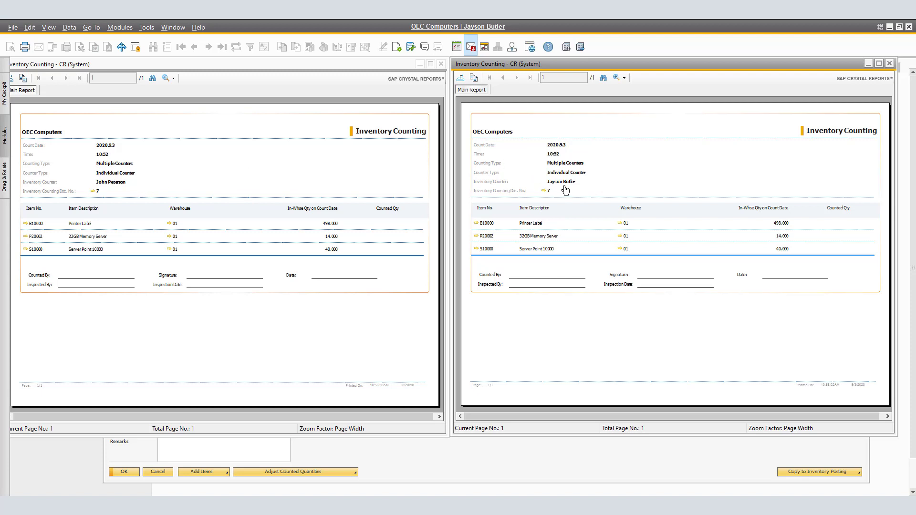
pyautogui.click(442, 65)
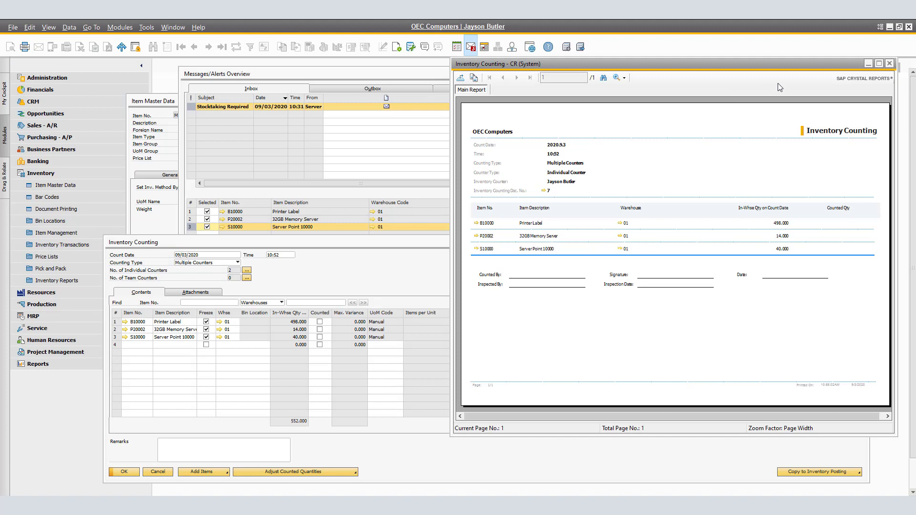
pyautogui.click(890, 64)
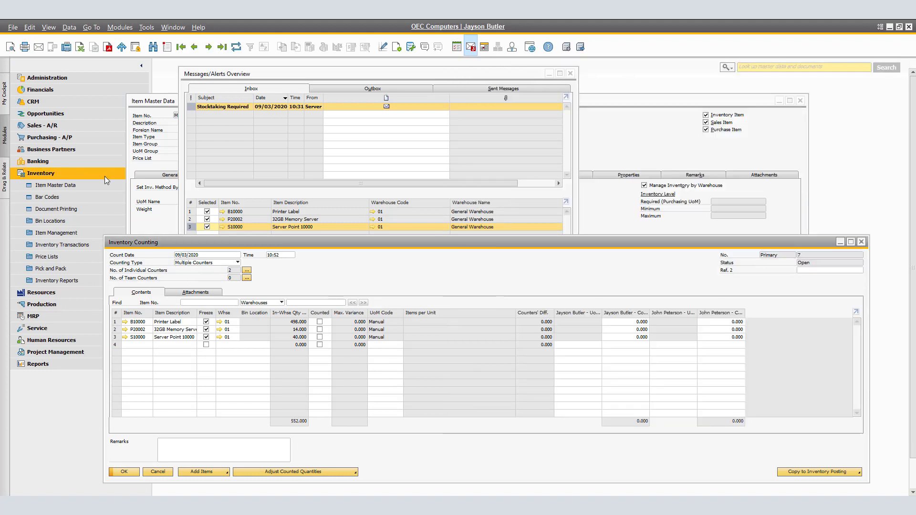
# Step: Preview per-counter sheets with Hide In-Whse Qty on Count Date, then close both previews
pyautogui.click(10, 47)
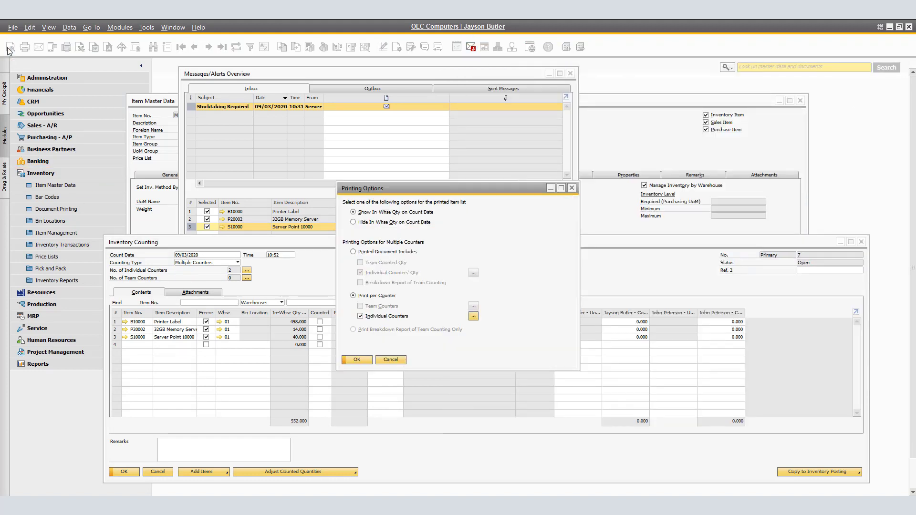
pyautogui.click(362, 222)
pyautogui.click(360, 362)
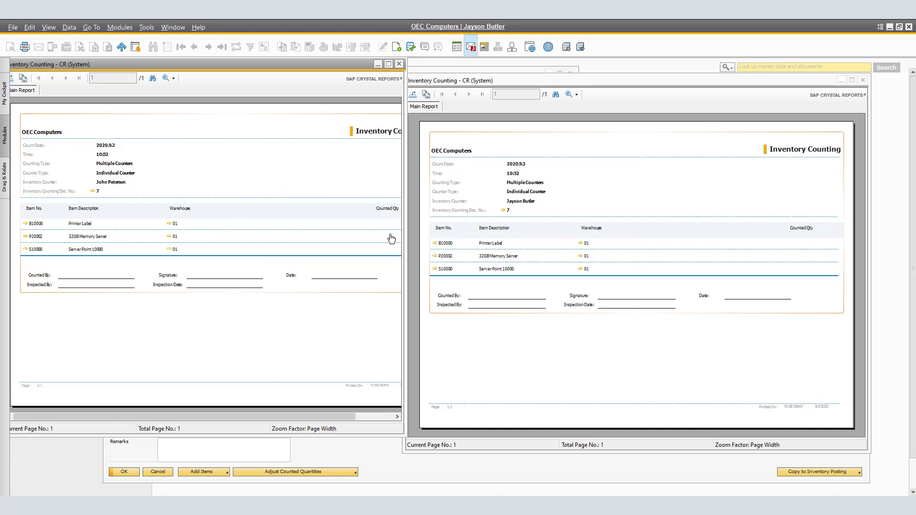
pyautogui.click(400, 64)
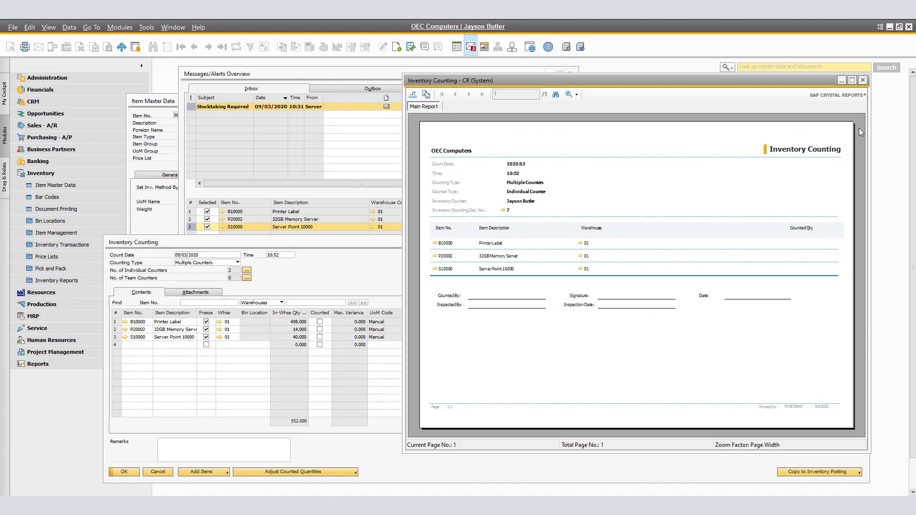
pyautogui.click(863, 80)
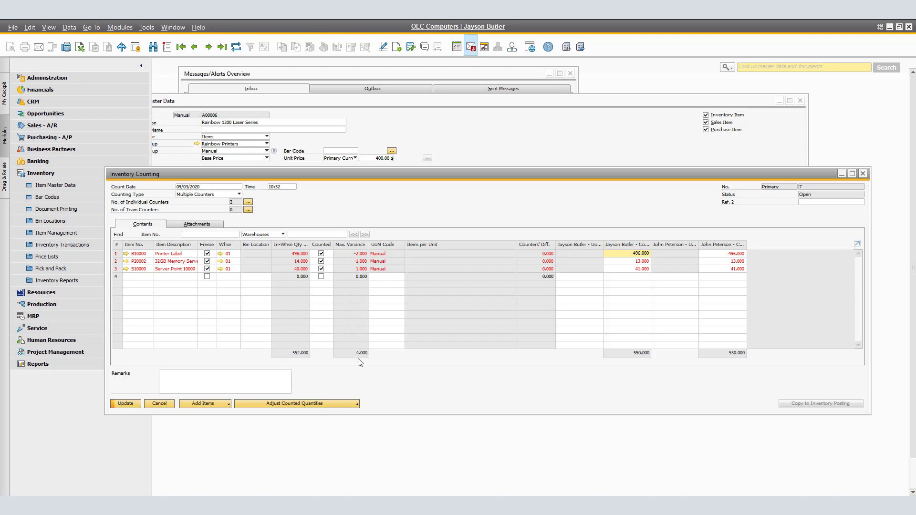
# Step: Save count No. 7 with both counters' quantities totalling 550 and list the copy-to-posting choices
pyautogui.click(125, 404)
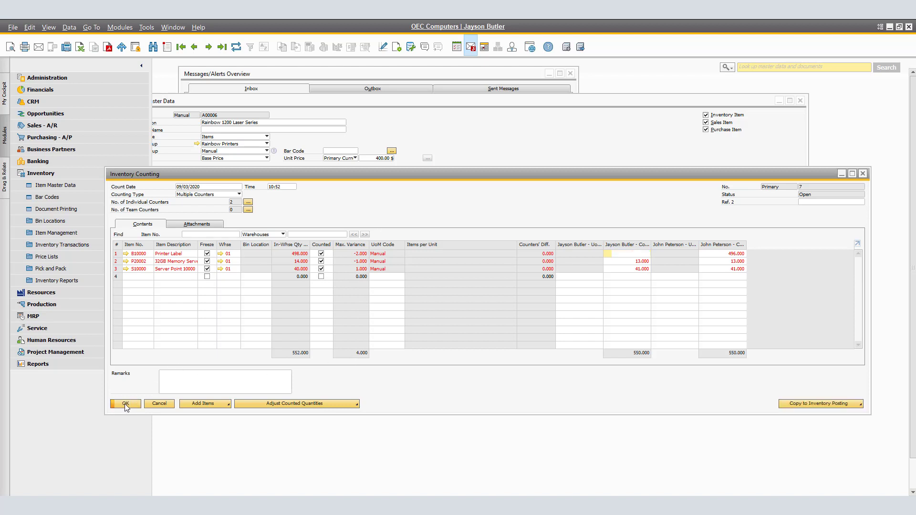
pyautogui.click(806, 405)
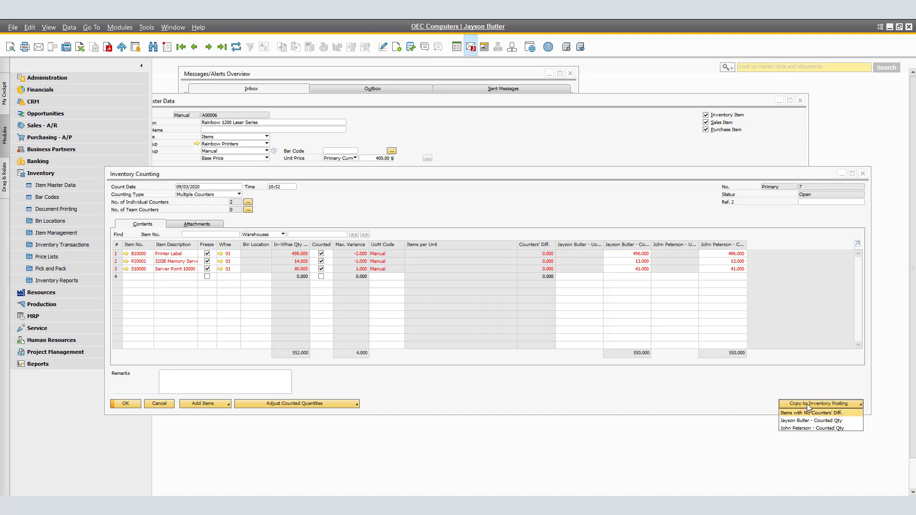
# Step: Copy the second counter's counted quantities into new Inventory Posting No. 3
pyautogui.click(831, 429)
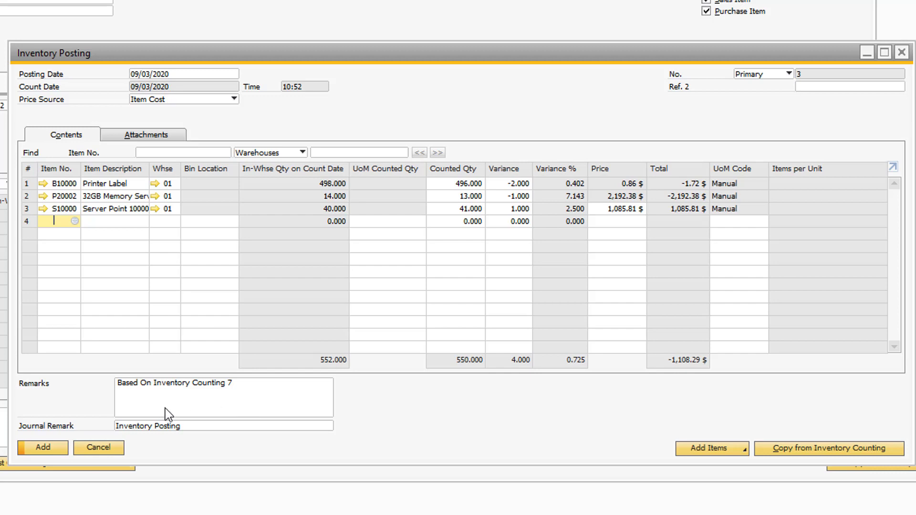
# Step: Add the inventory posting and enlarge the Batch Number Posting window
pyautogui.click(56, 447)
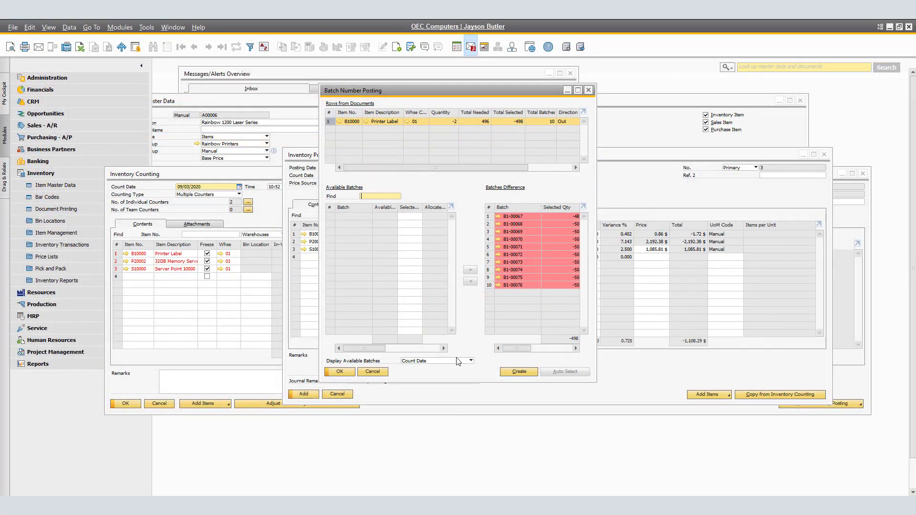
pyautogui.moveTo(472, 381); pyautogui.dragTo(472, 421)
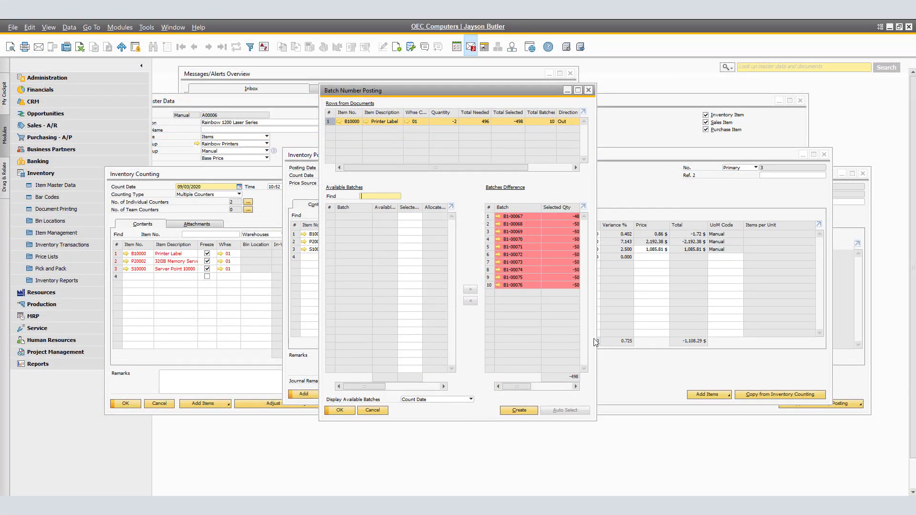
pyautogui.moveTo(597, 337); pyautogui.dragTo(746, 340)
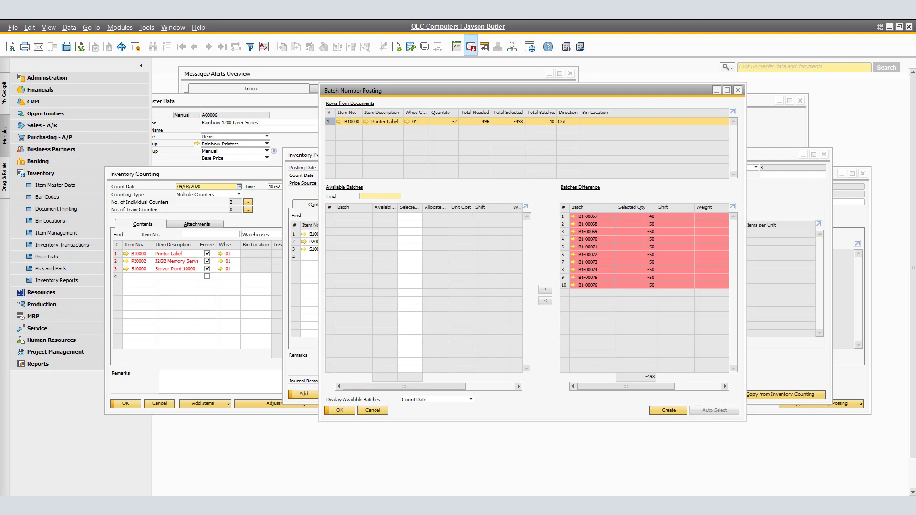
# Step: Return the ten proposed batches and draw the Printer Label's 2-unit shortage from B1-00076
pyautogui.moveTo(563, 216); pyautogui.dragTo(563, 285)
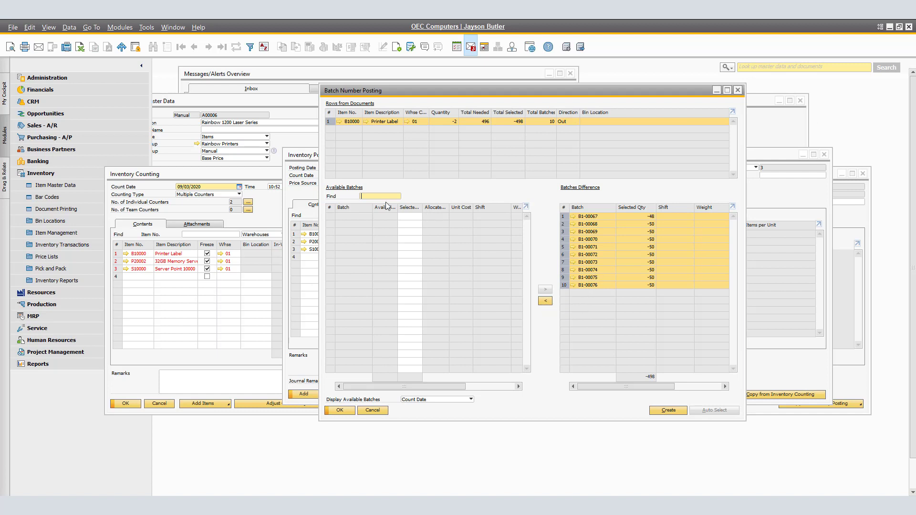
pyautogui.click(545, 301)
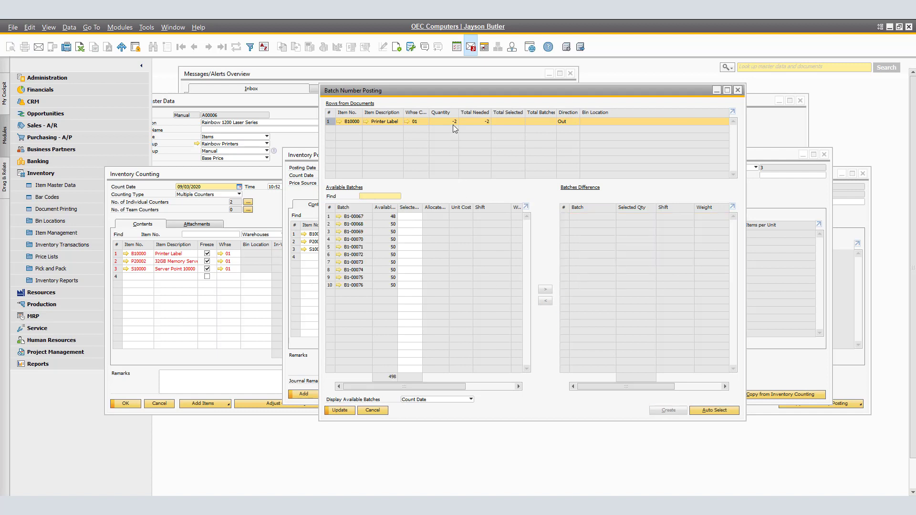
pyautogui.press('Tab')
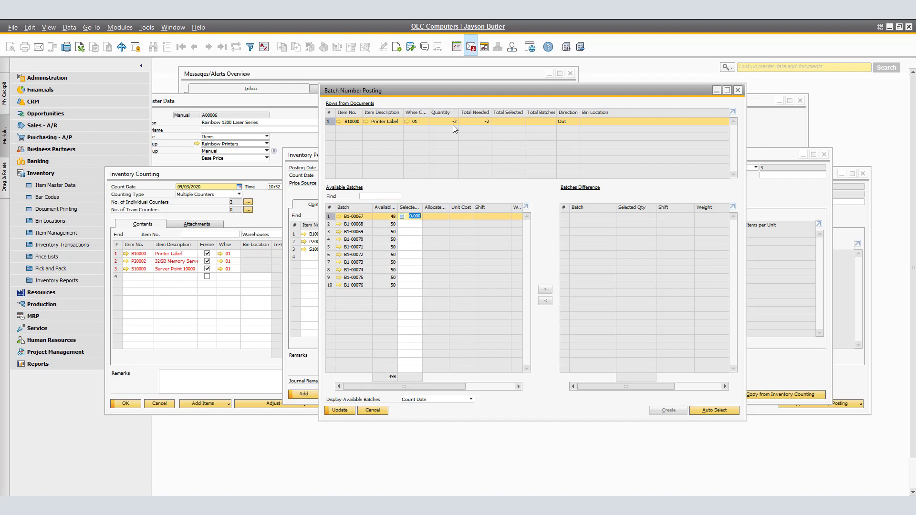
pyautogui.click(414, 285)
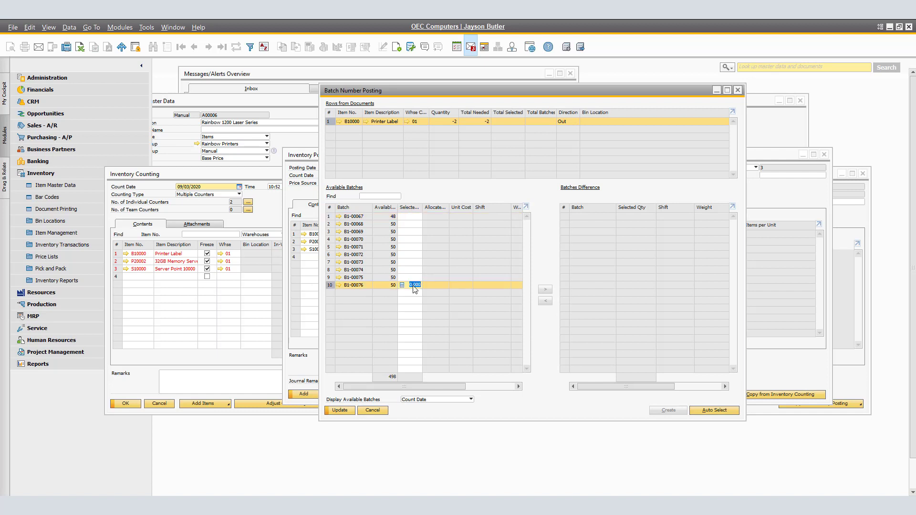
pyautogui.write('2')
pyautogui.click(545, 290)
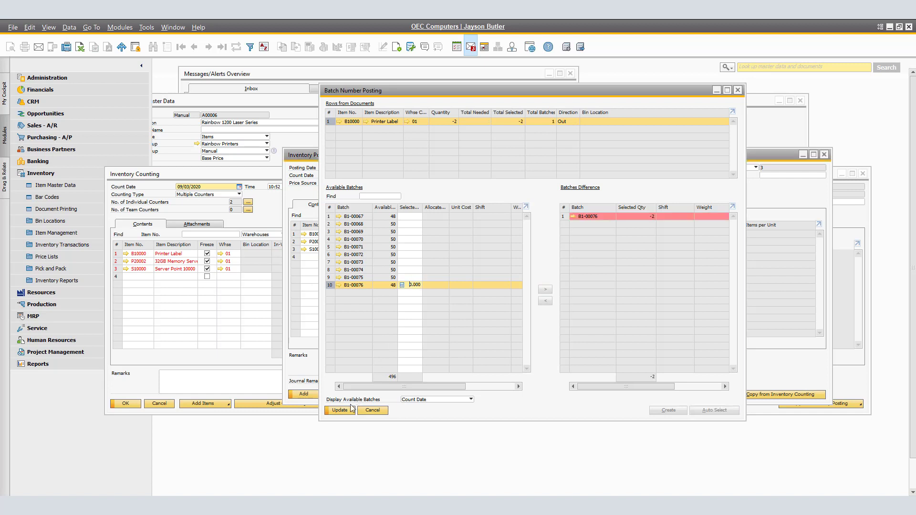
# Step: Confirm the B1-00076 allocation and return all proposed Server Point 10000 serials to available
pyautogui.click(340, 410)
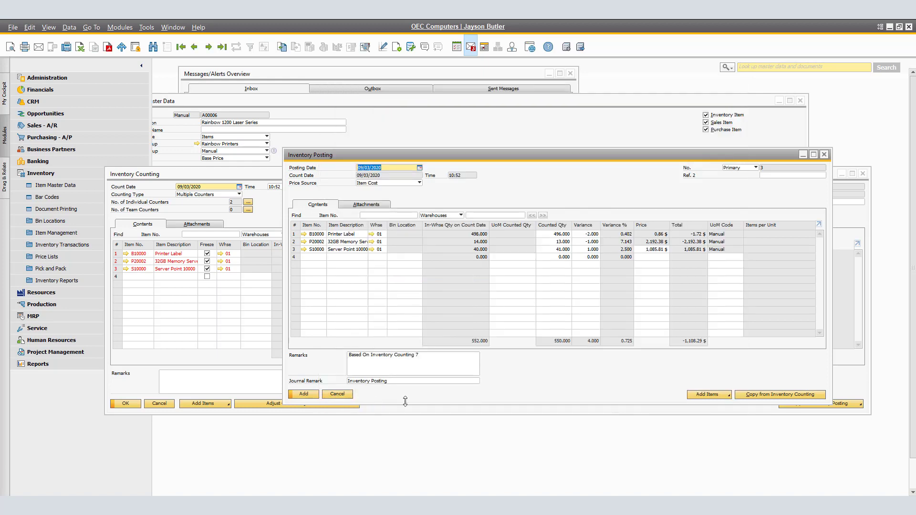
pyautogui.click(305, 394)
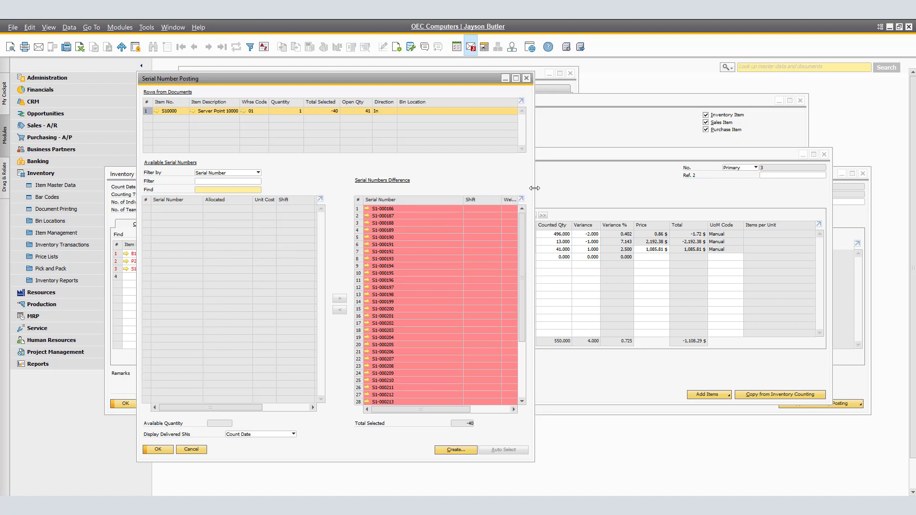
pyautogui.moveTo(534, 188); pyautogui.dragTo(726, 190)
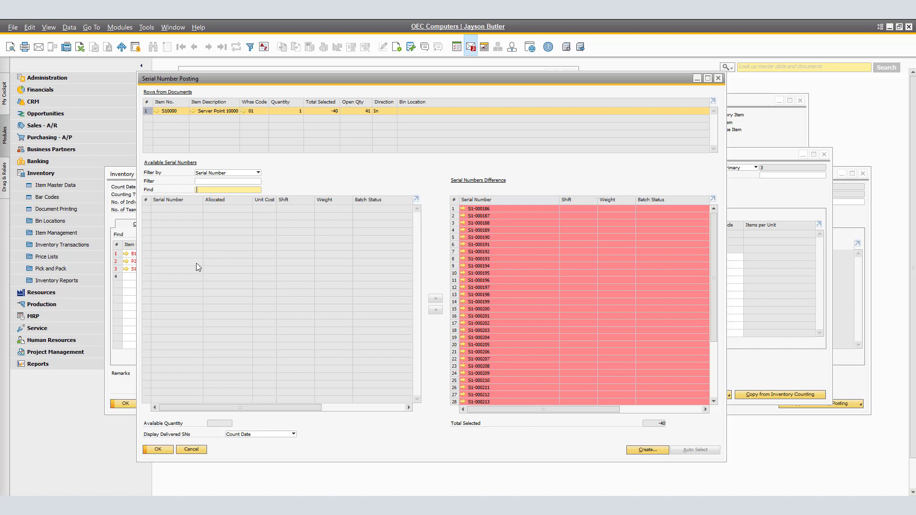
pyautogui.hotkey('ctrl', 'a')
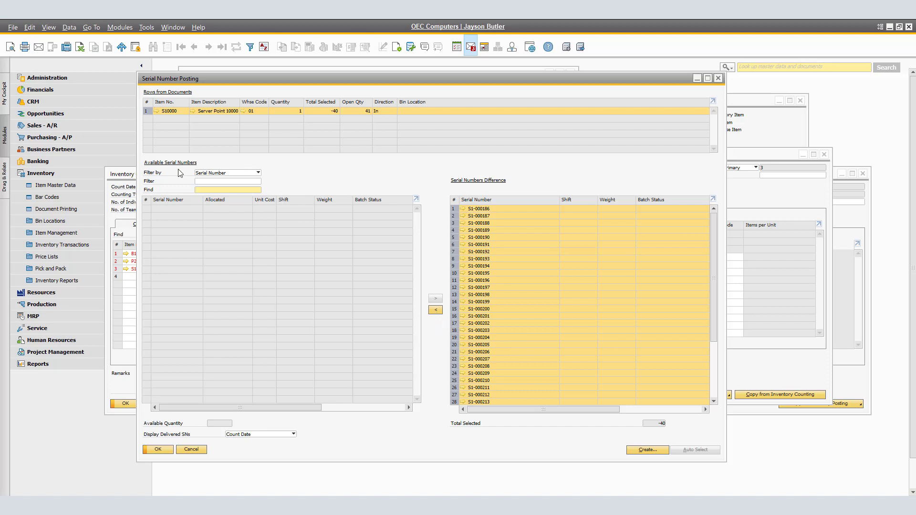
pyautogui.click(435, 310)
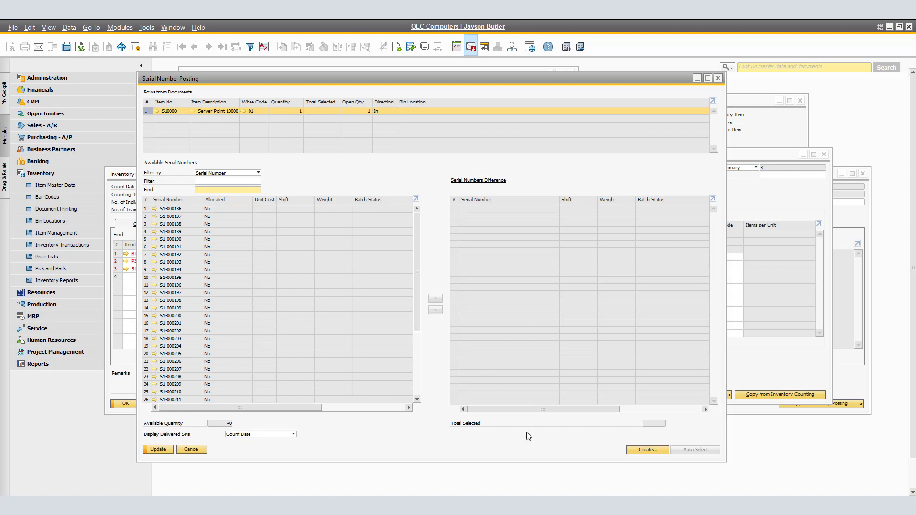
# Step: Create serial number S1-1000002 for Server Point 10000, copied from the manufacturer serial field
pyautogui.click(644, 451)
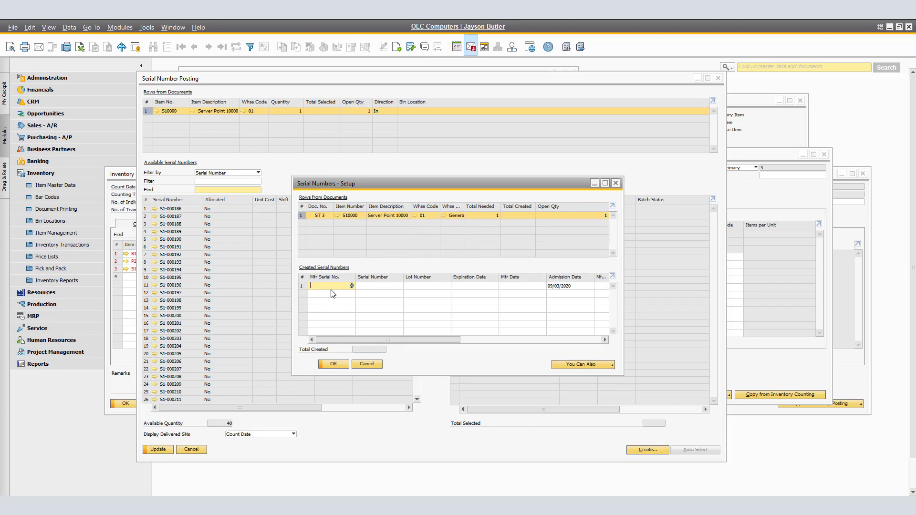
pyautogui.hotkey('ctrl', 'v')
pyautogui.click(377, 288)
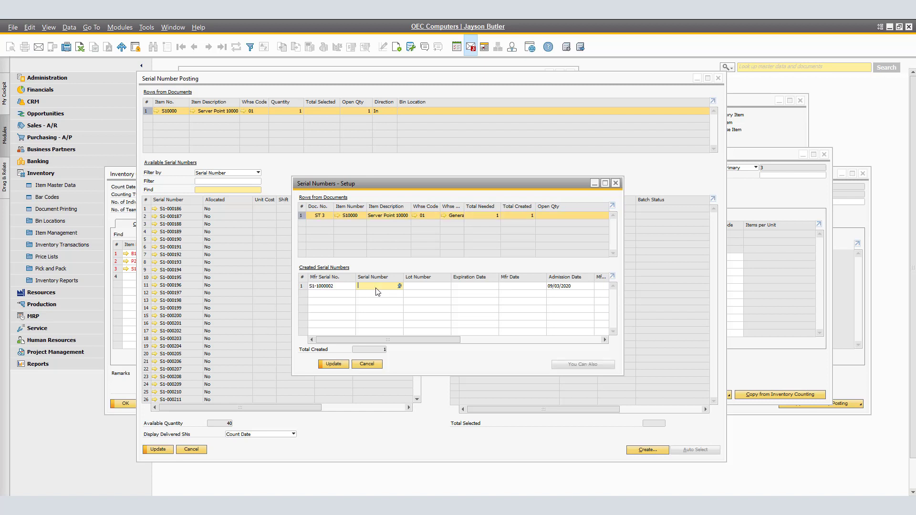
pyautogui.click(350, 289)
pyautogui.rightClick(347, 288)
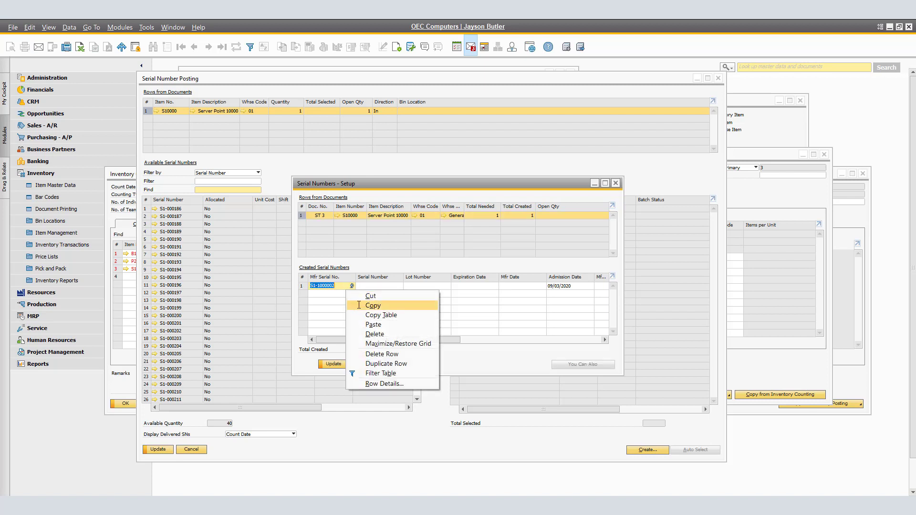
pyautogui.click(359, 307)
pyautogui.click(374, 286)
pyautogui.rightClick(372, 288)
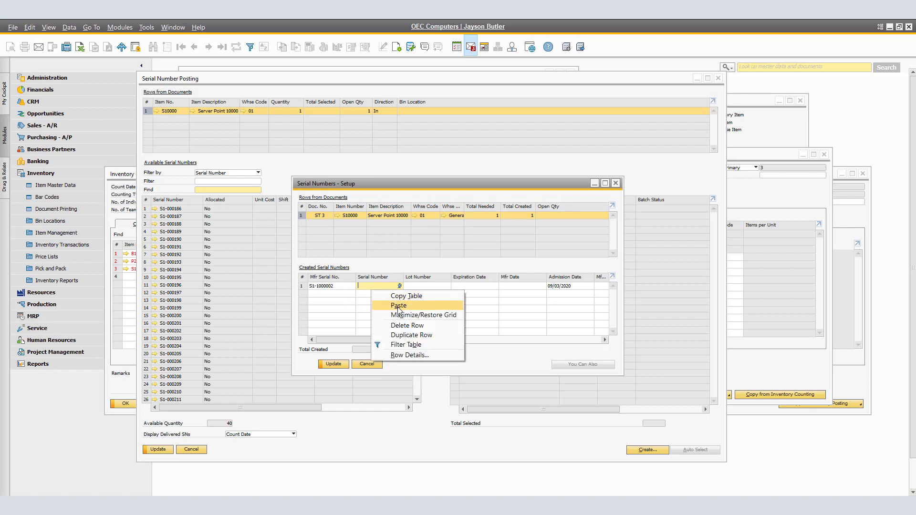
pyautogui.click(399, 306)
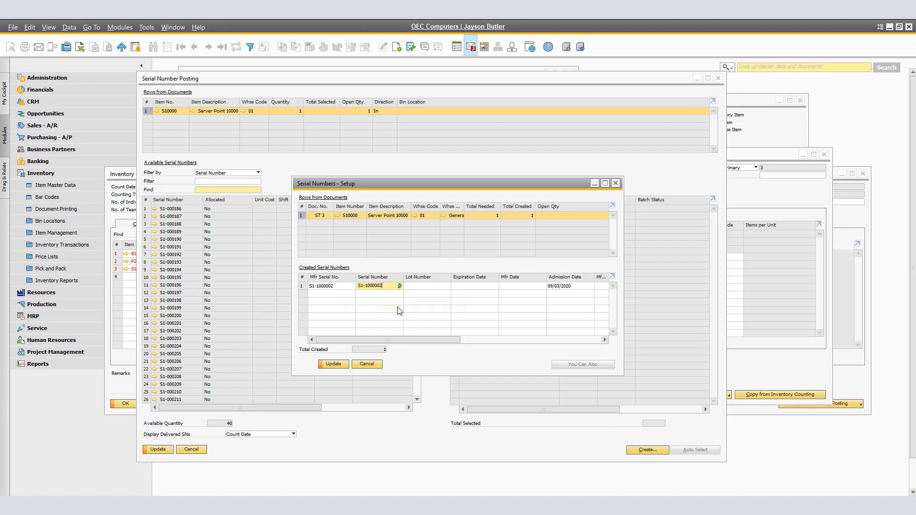
pyautogui.click(333, 363)
pyautogui.click(334, 364)
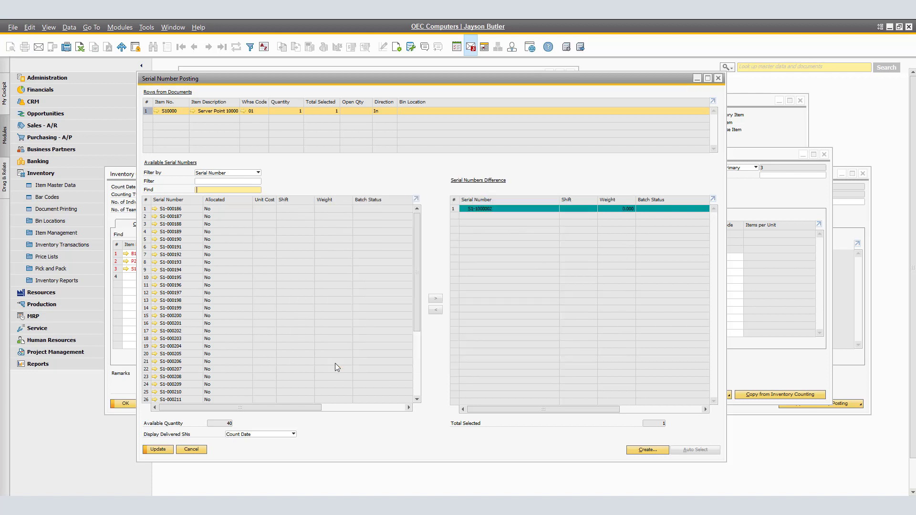
# Step: Apply the serial selection and add the Inventory Posting, closing Inventory Counting No. 7
pyautogui.click(156, 452)
pyautogui.click(157, 449)
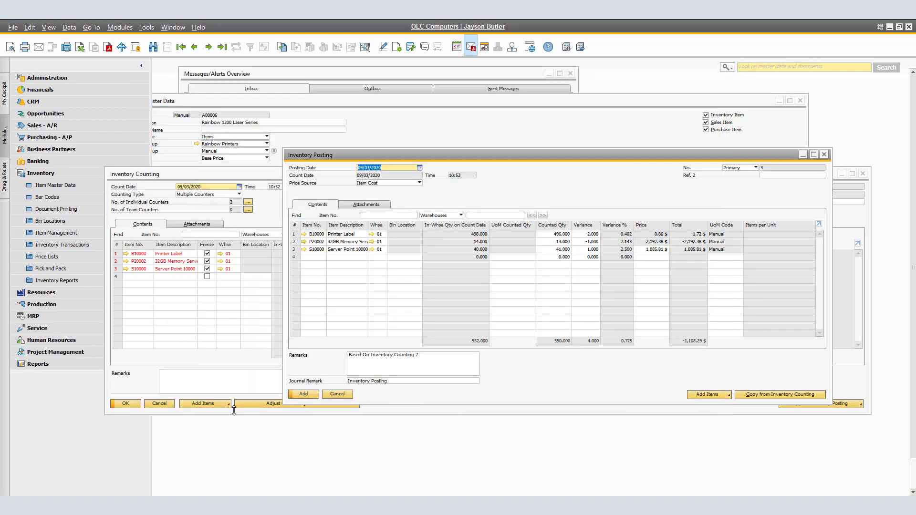
pyautogui.click(305, 396)
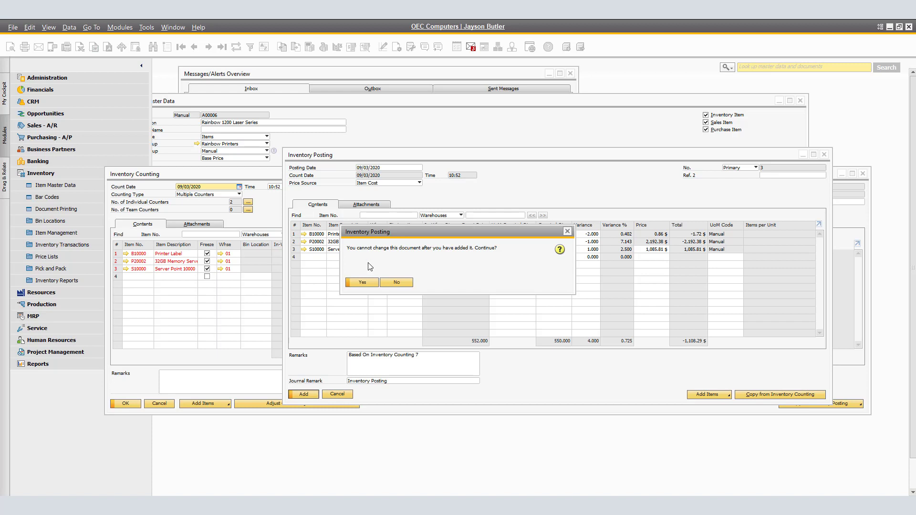
pyautogui.click(363, 283)
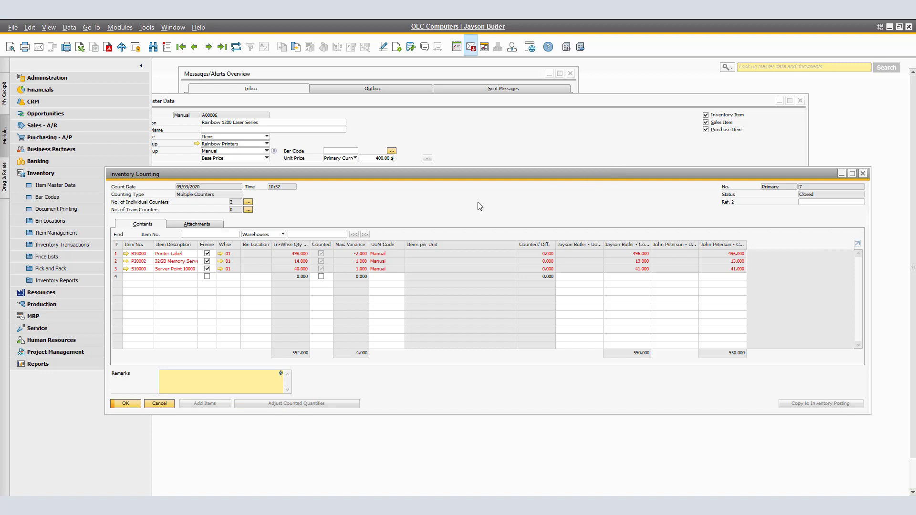
# Step: Refresh Inventory Counting No. 7 so its items show unfrozen, then close the window
pyautogui.click(237, 49)
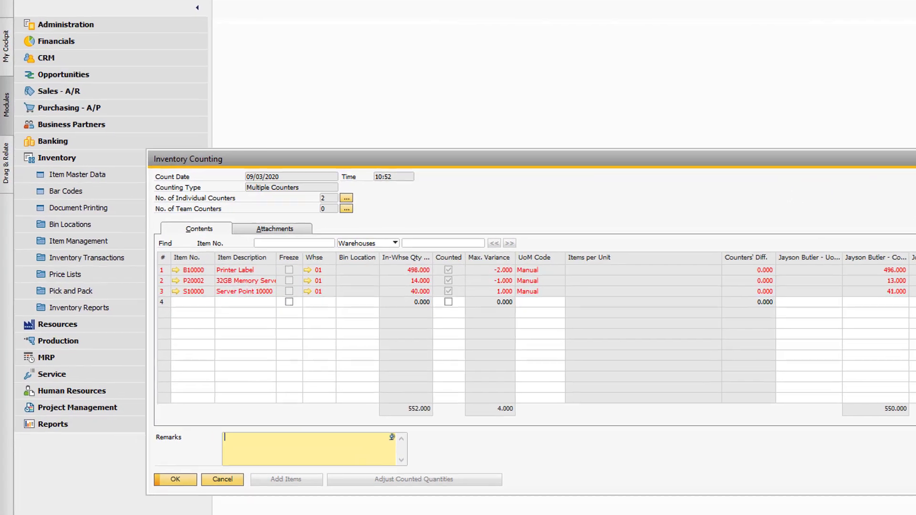
pyautogui.click(888, 173)
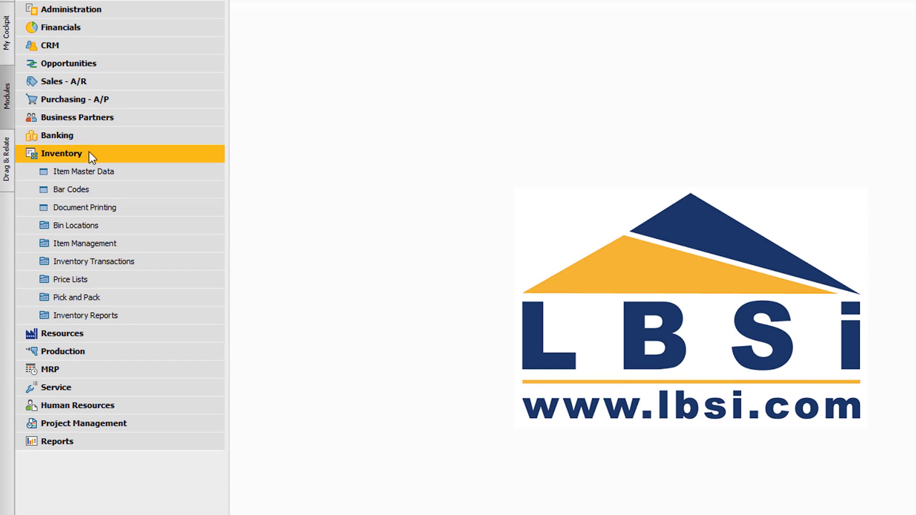
# Step: Open Cycle Count Recommendations from the Inventory Transactions menu
pyautogui.click(134, 261)
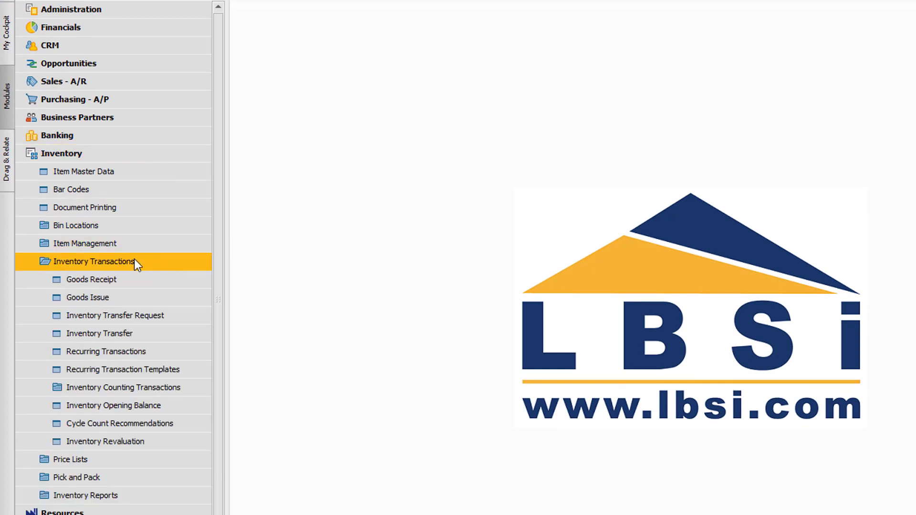
pyautogui.click(154, 424)
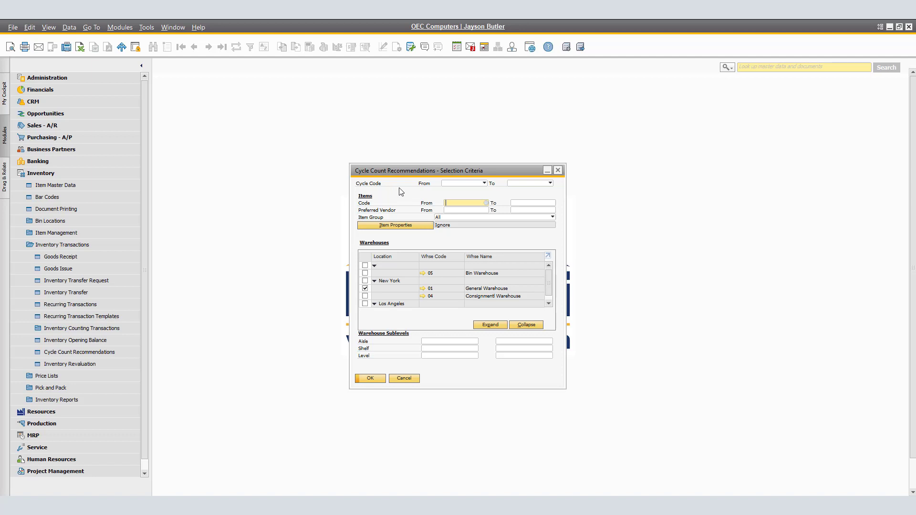
# Step: Run cycle count recommendations with the Cycle Code range Monthly to Monthly
pyautogui.click(484, 183)
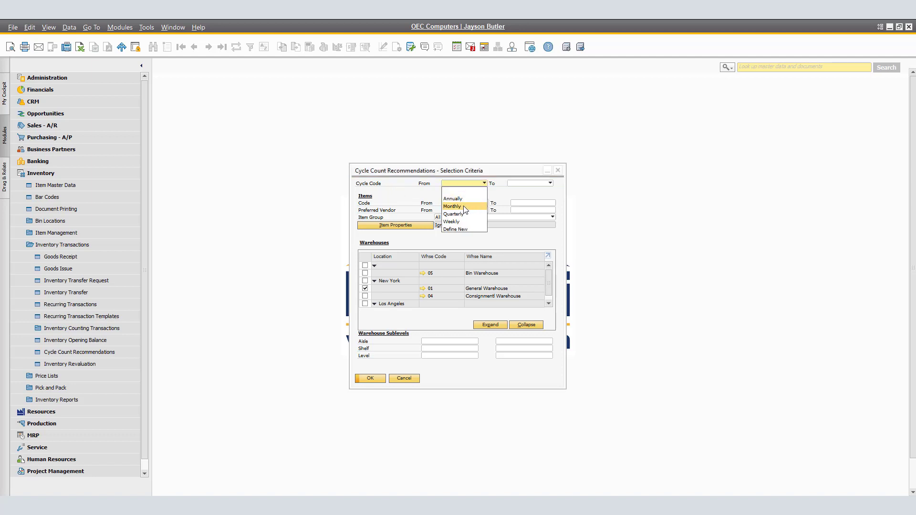
pyautogui.click(463, 206)
pyautogui.click(526, 184)
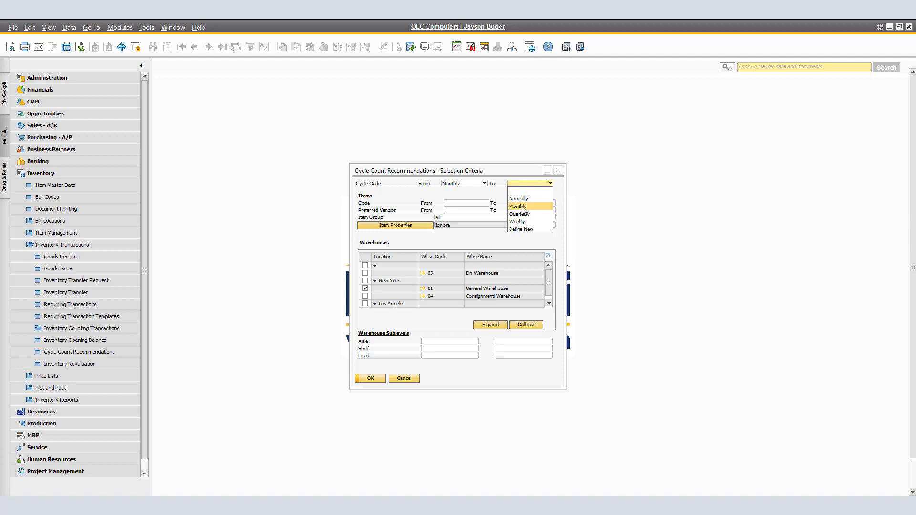
pyautogui.click(524, 207)
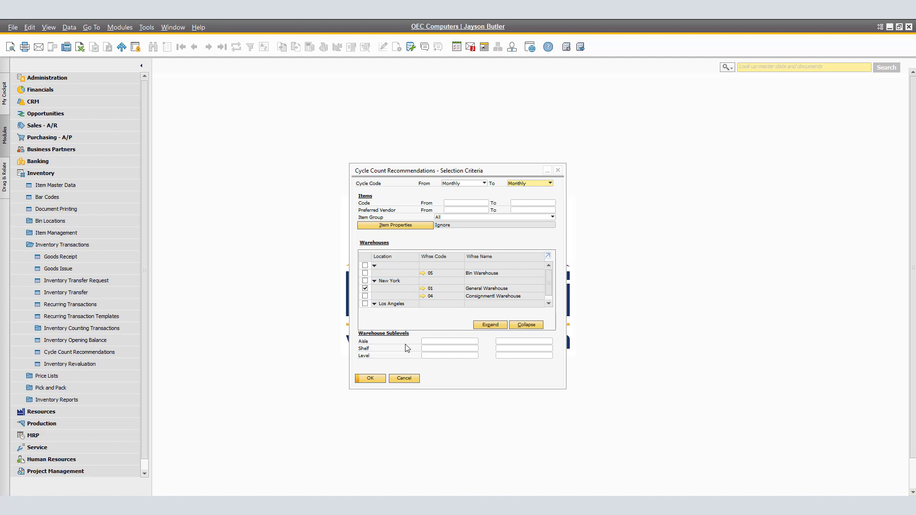
pyautogui.click(375, 378)
pyautogui.click(375, 379)
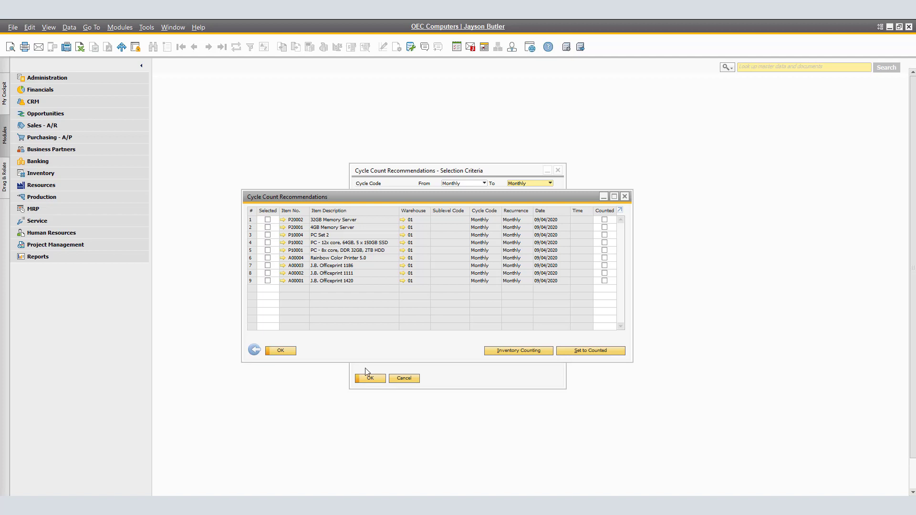
# Step: Select the first five recommendations, 32GB Memory Server through P10001 PC, and create an inventory counting
pyautogui.click(268, 220)
pyautogui.click(267, 227)
pyautogui.click(268, 235)
pyautogui.click(268, 242)
pyautogui.click(268, 250)
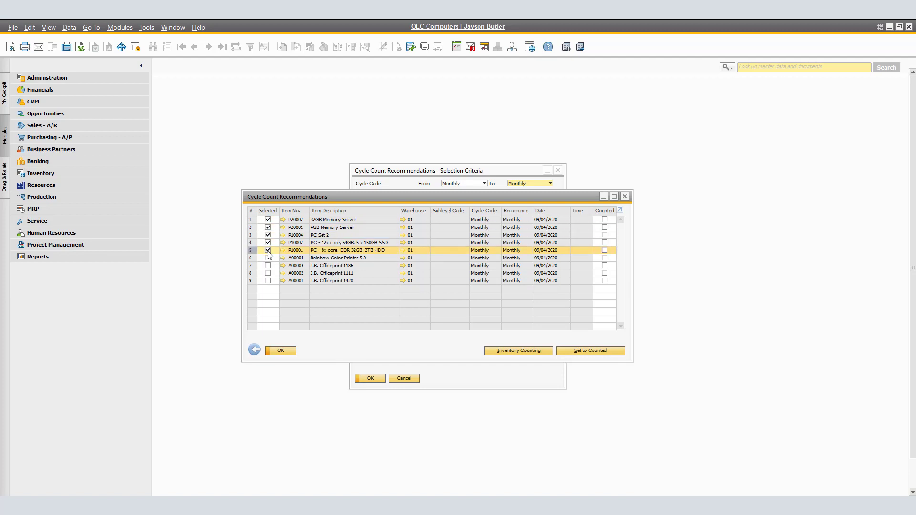
pyautogui.click(508, 350)
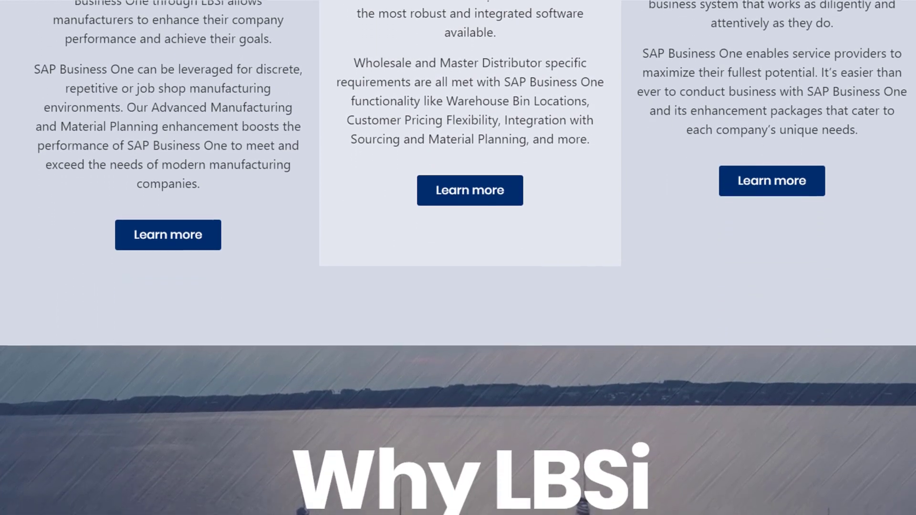
# Step: Scroll down the LBSi channel page and advance the Uploads carousel to the next videos
pyautogui.scroll(-3, 458, 258)
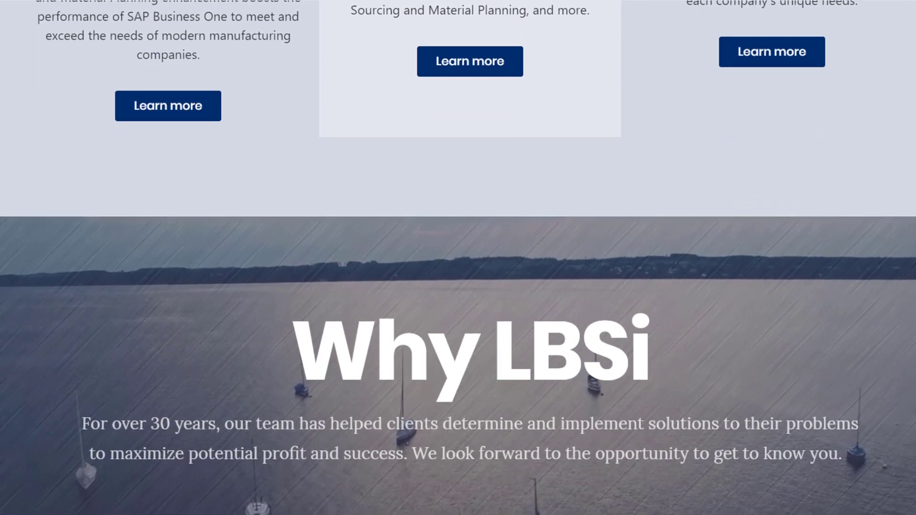
pyautogui.scroll(-1, 458, 257)
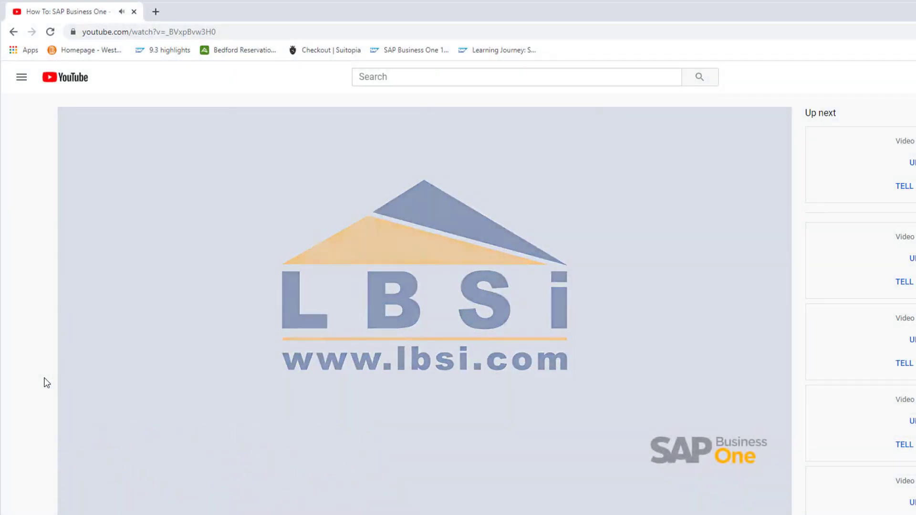
pyautogui.scroll(-3, 47, 383)
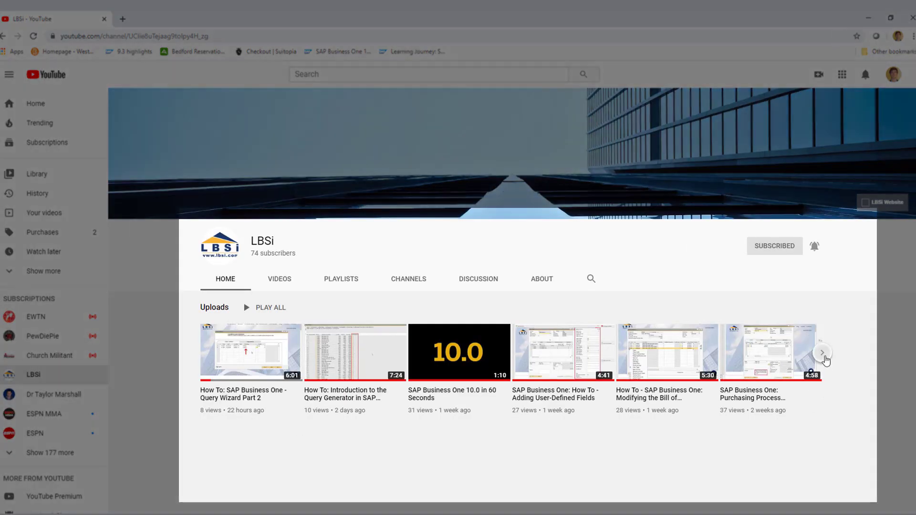
pyautogui.click(823, 353)
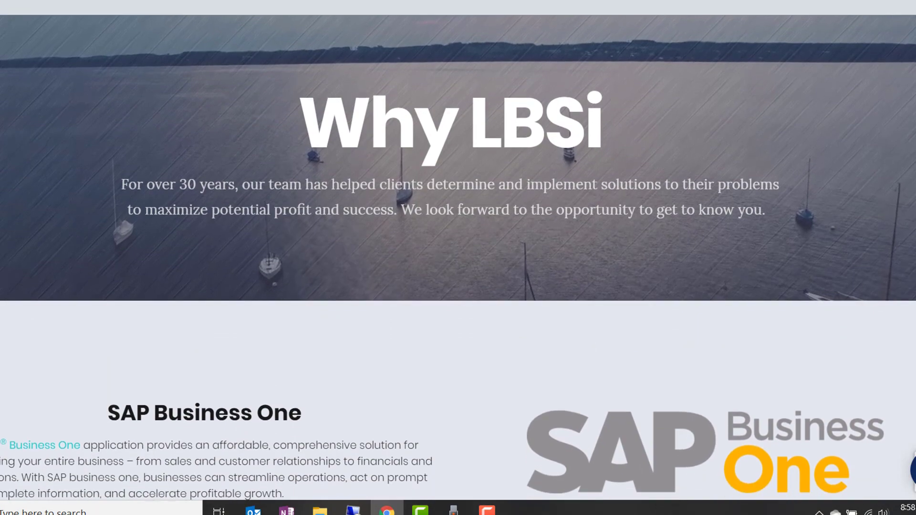
pyautogui.scroll(-3, 458, 258)
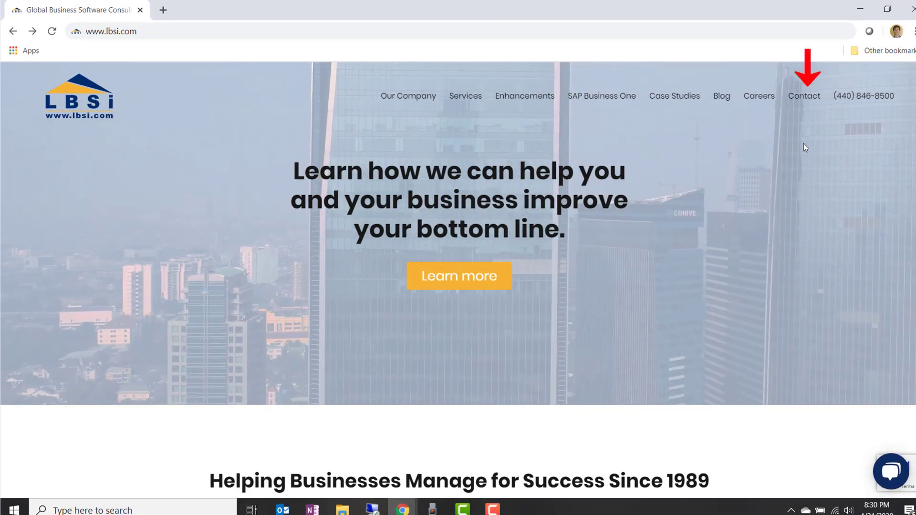
# Step: Go to lbsi.com's Contact Us page from the top navigation and scroll down it
pyautogui.click(801, 96)
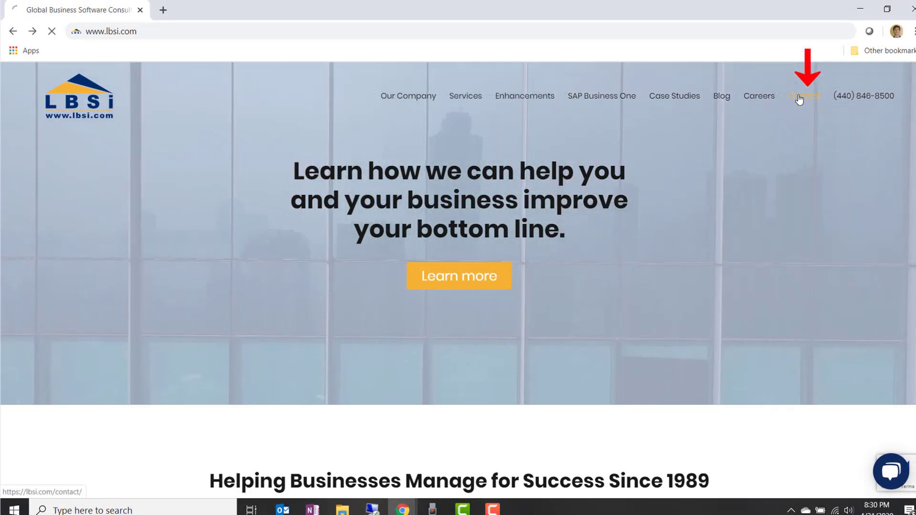
pyautogui.scroll(-4, 458, 281)
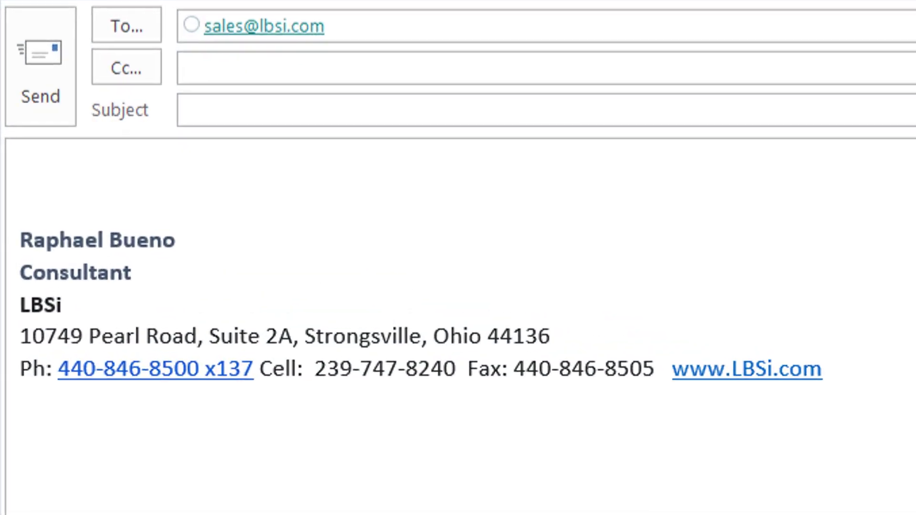